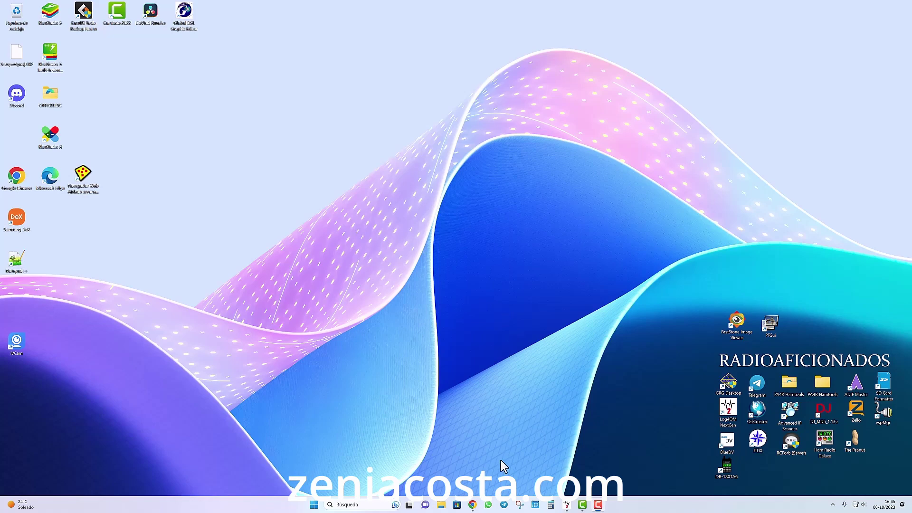
Look over the YouTube channel's video list in Chrome and minimise the browser
left_click(472, 505)
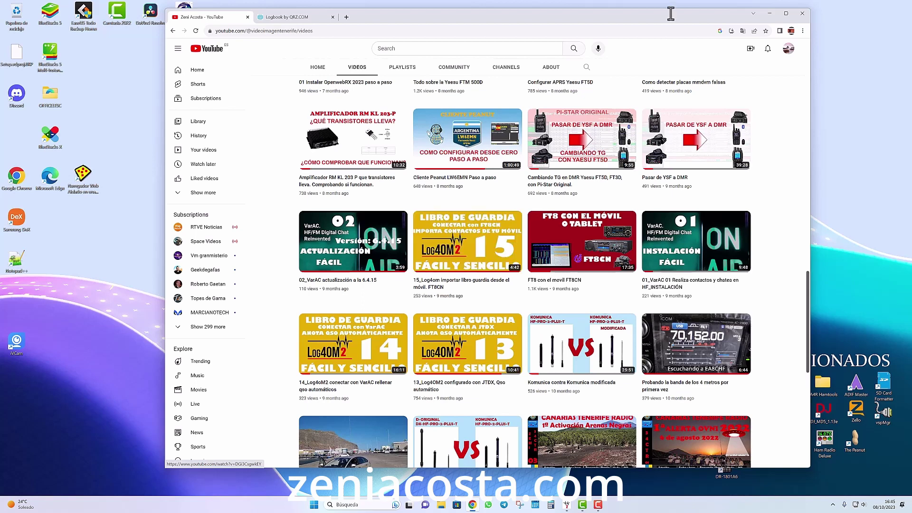
left_click(770, 14)
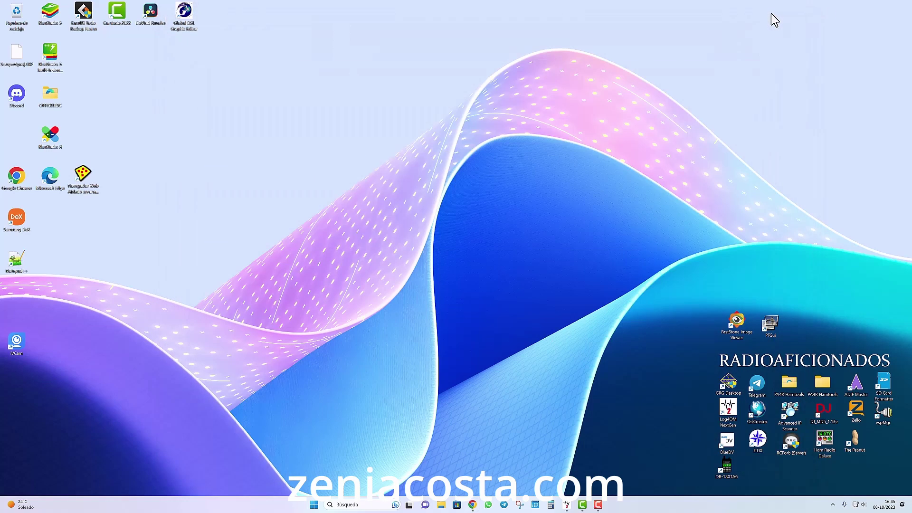
Switch to Log4OM 2, make its window taller and review the columns of the recent QSO list
left_click(567, 505)
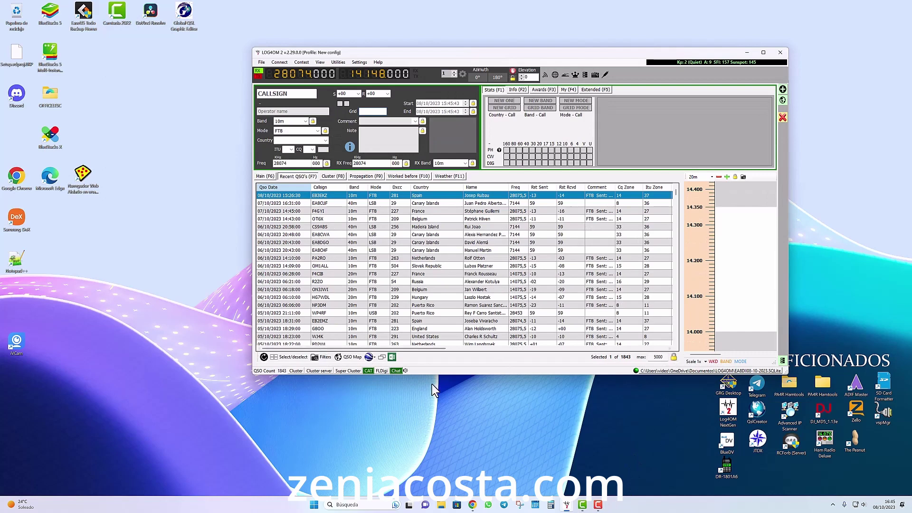
left_click_drag(431, 375, 430, 436)
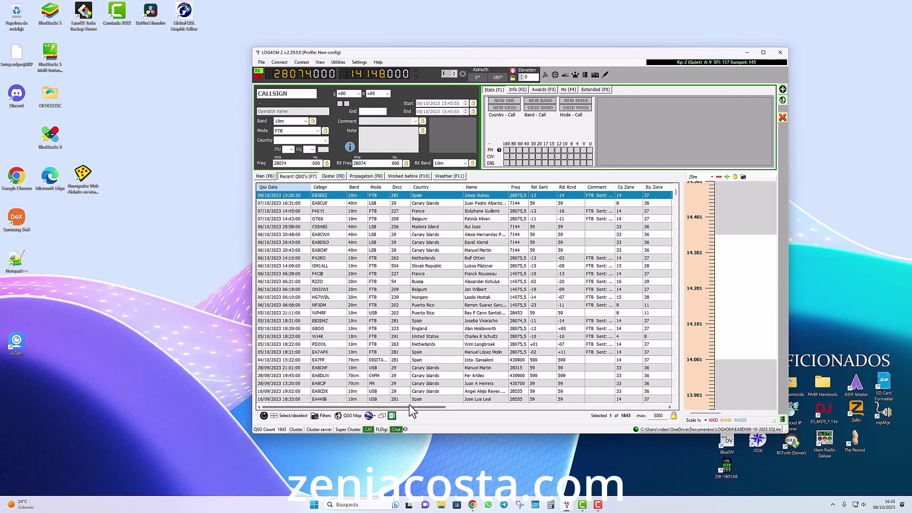
left_click_drag(409, 406, 595, 415)
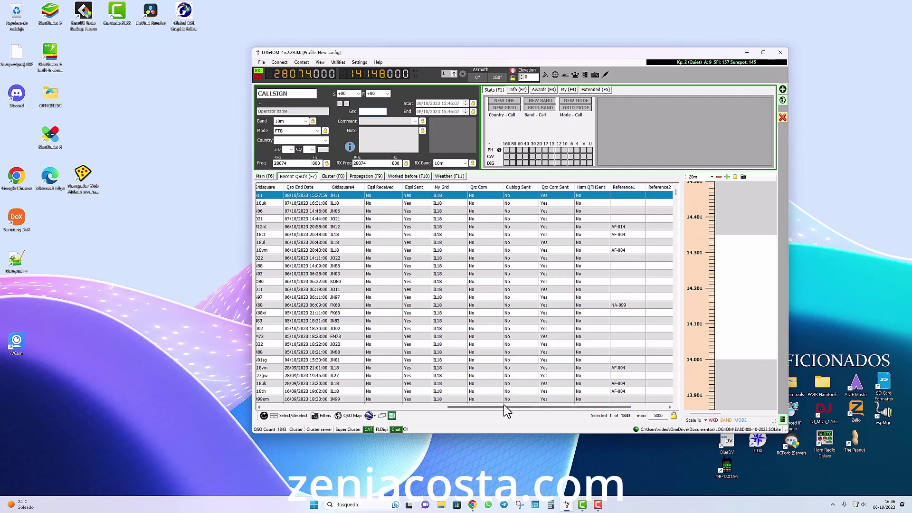
left_click_drag(504, 405, 309, 418)
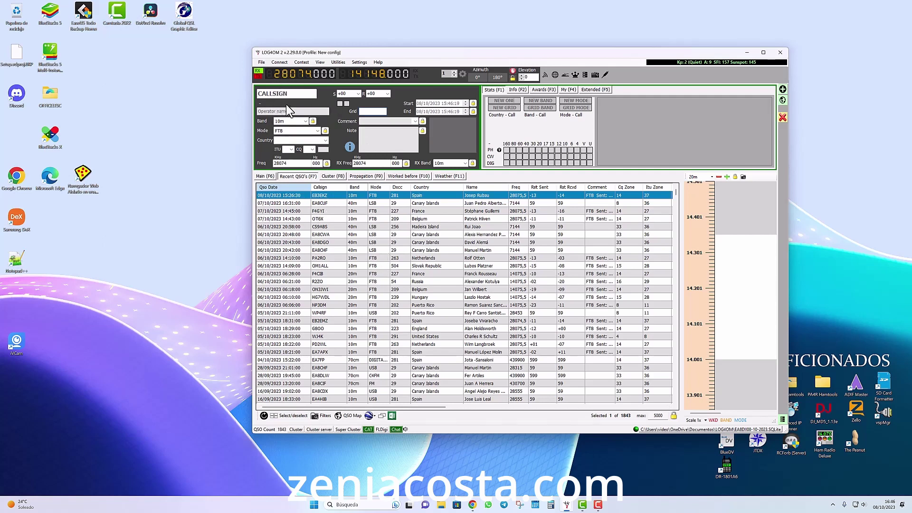
Start an ADIF import and load the file All_log (4) from the PROYECTOS\FT8CHINO folder on drive G
left_click(262, 61)
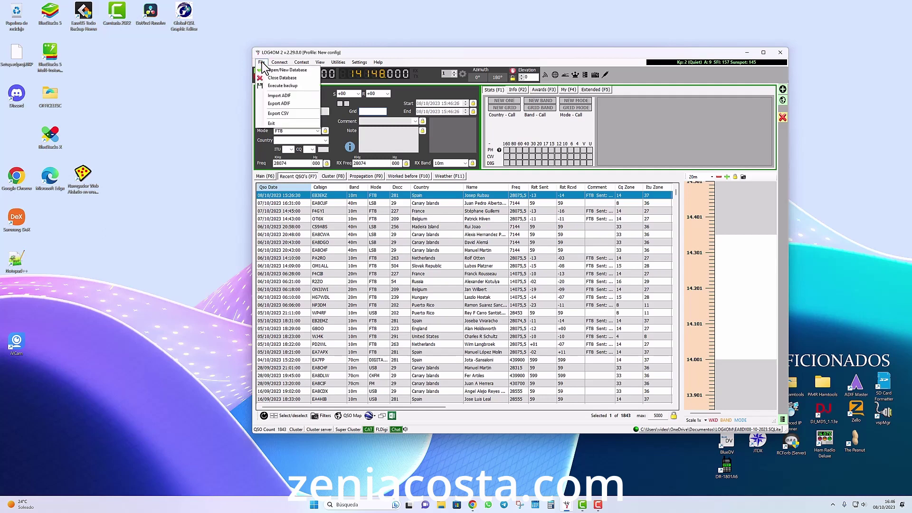
left_click(281, 96)
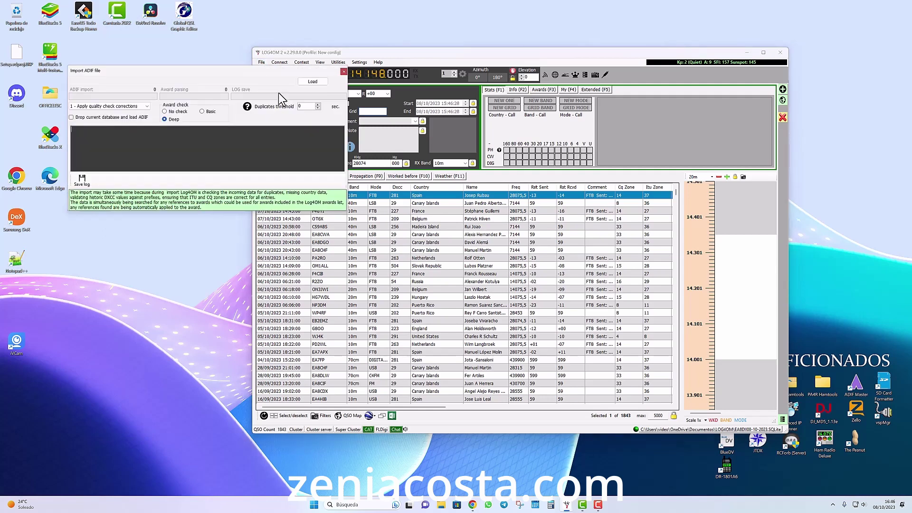
left_click(305, 84)
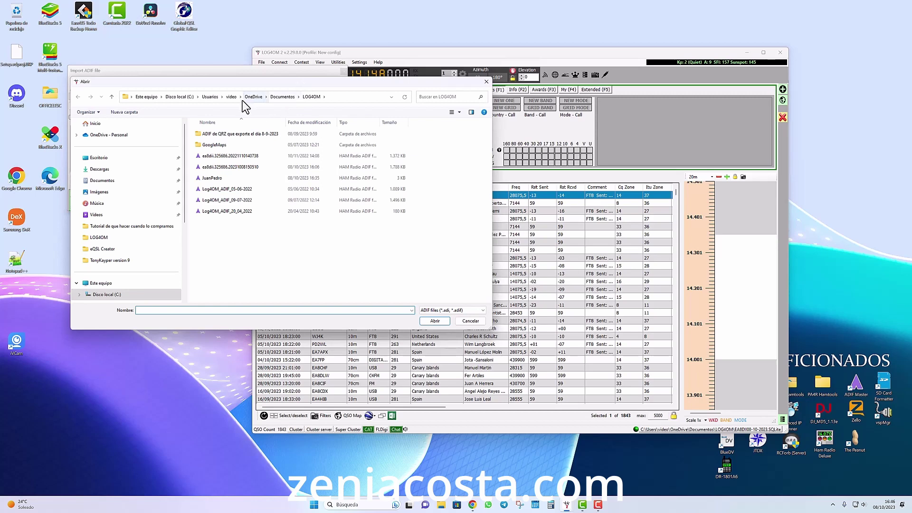
scroll(158, 232, "down", 2)
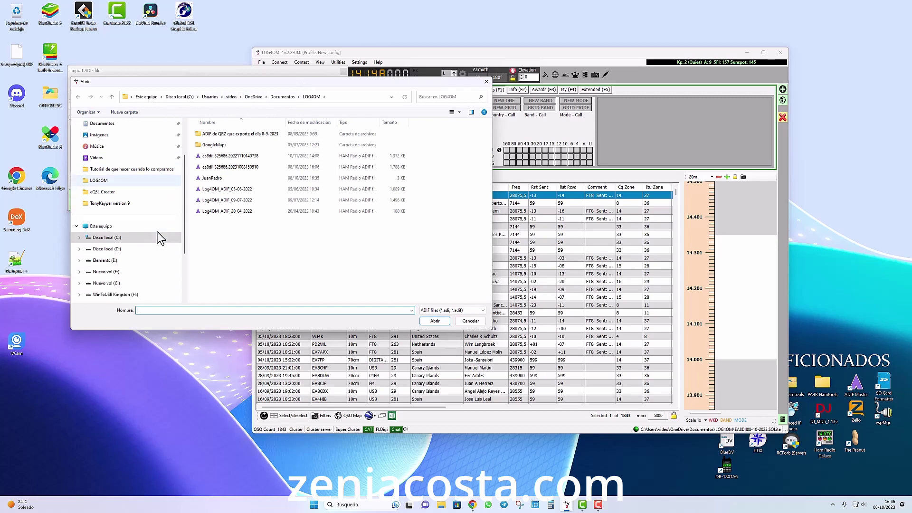
scroll(157, 232, "down", 1)
left_click(121, 259)
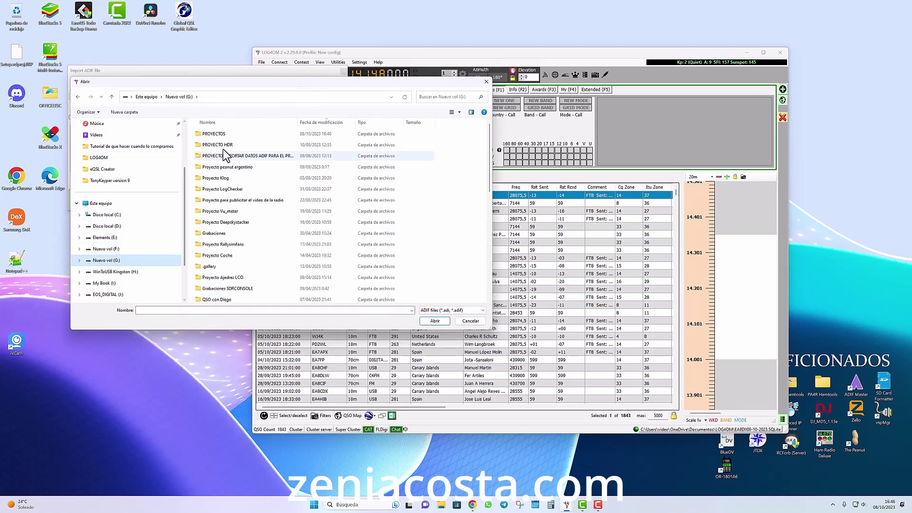
double_click(227, 135)
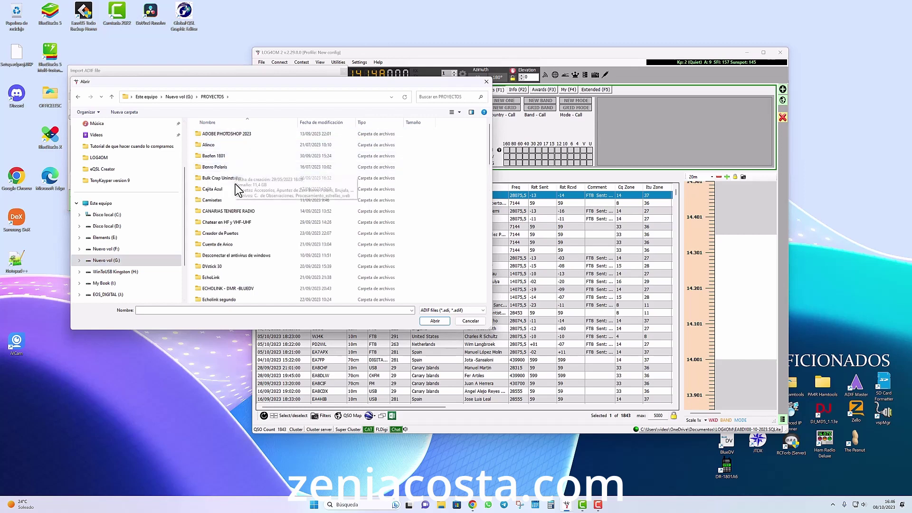
scroll(233, 182, "down", 4)
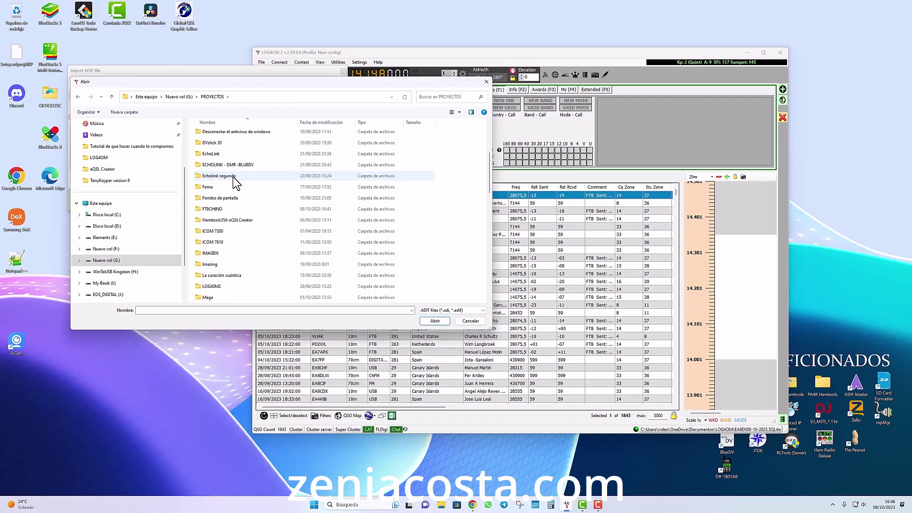
double_click(229, 209)
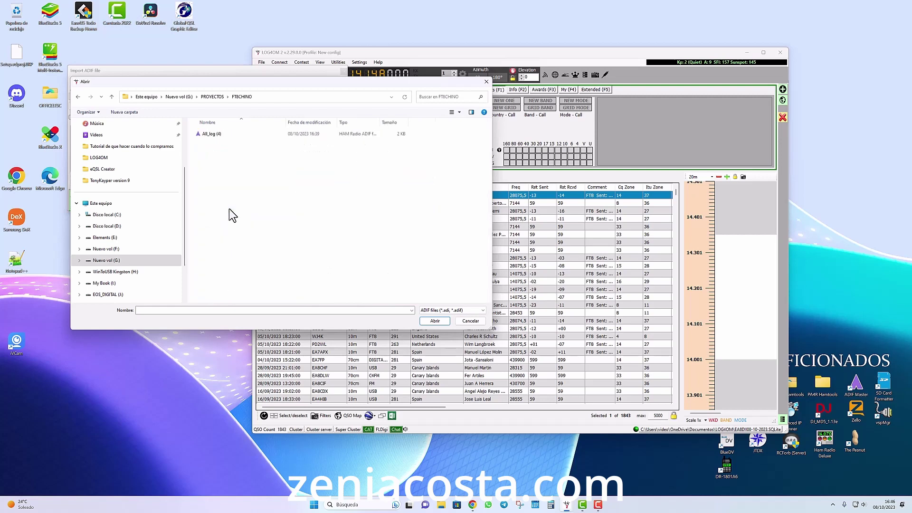
double_click(215, 135)
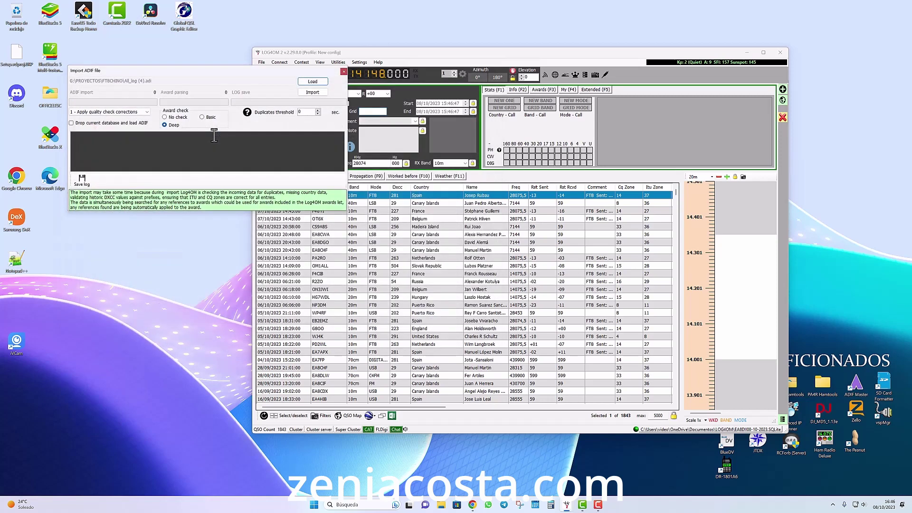
Load All_log (4) again, import its contacts into the logbook and close the import window
left_click(312, 82)
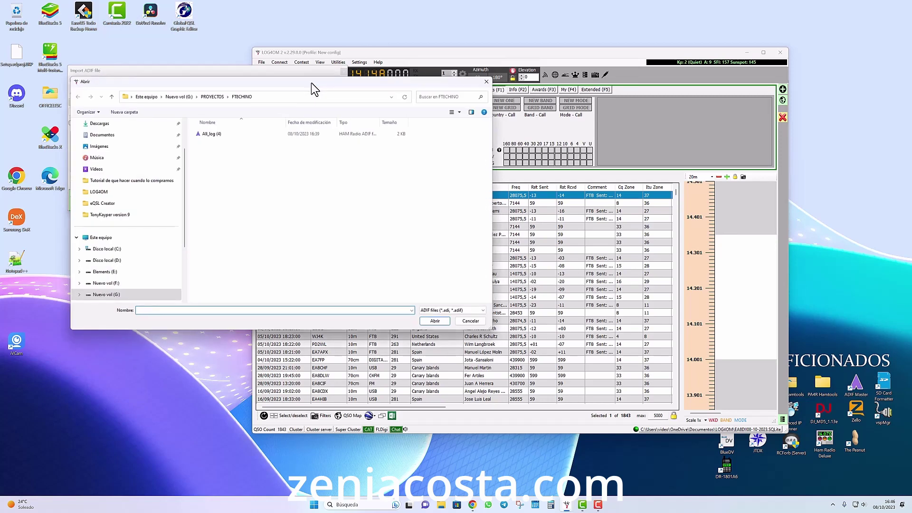
left_click(211, 134)
left_click(435, 321)
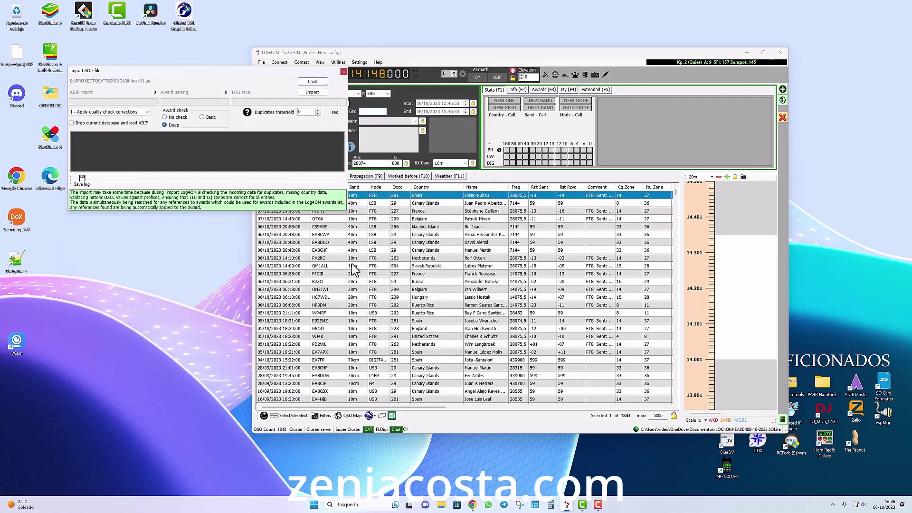
left_click(312, 92)
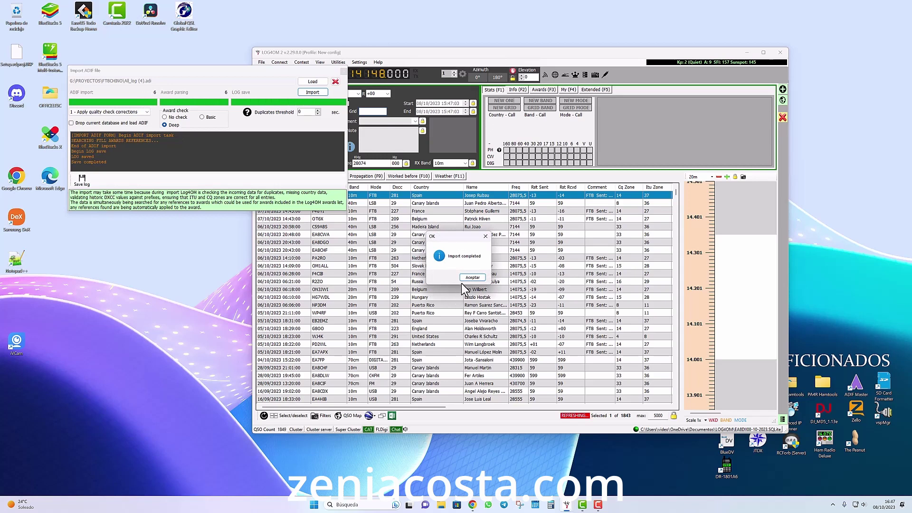
left_click(472, 278)
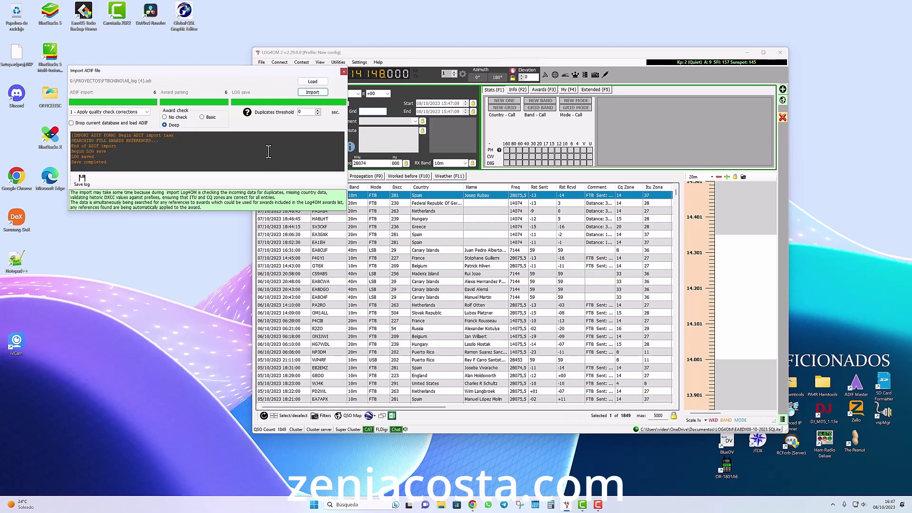
left_click(343, 71)
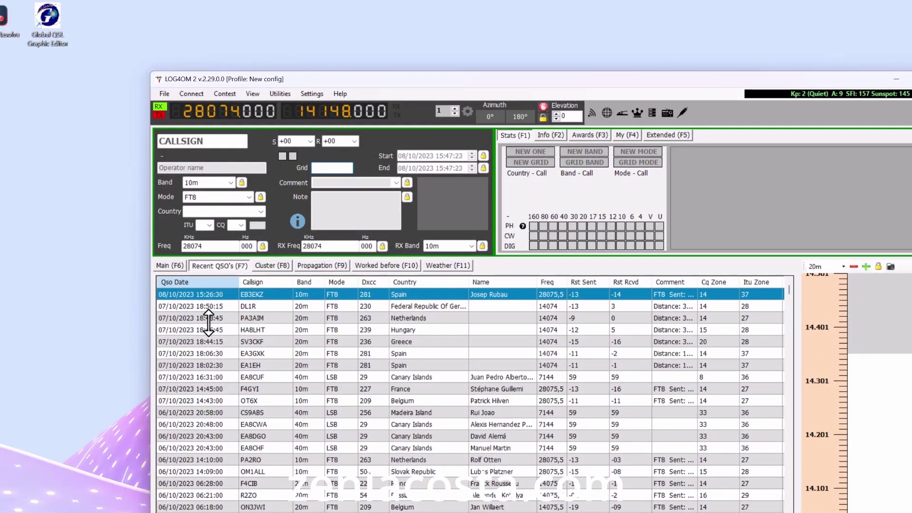
Examine the imported contacts of 07/10/2023 in the recent QSO list, from their callsigns to the QSL status columns
left_click(245, 365)
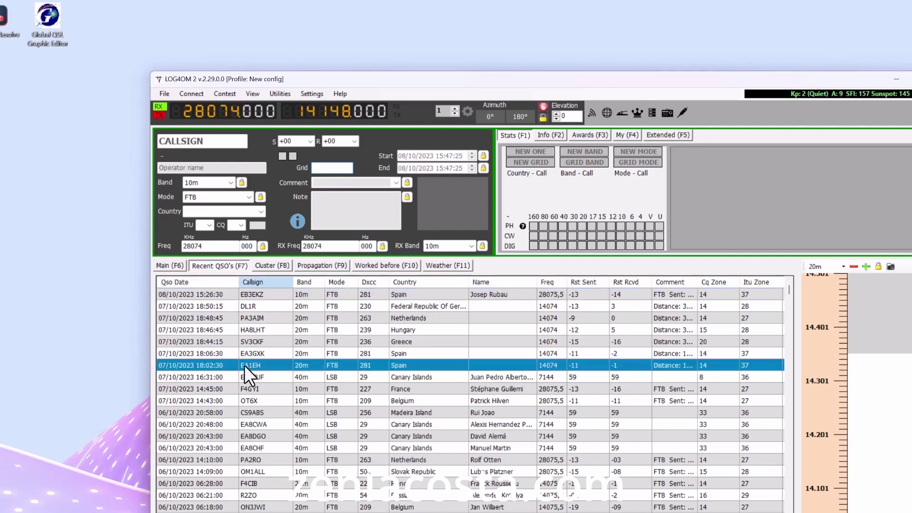
left_click(266, 305)
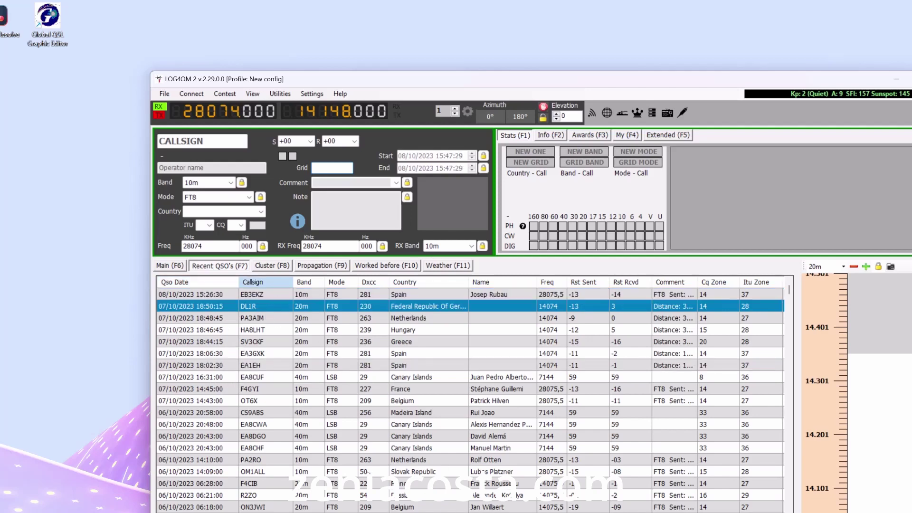
scroll(471, 394, "right", 10)
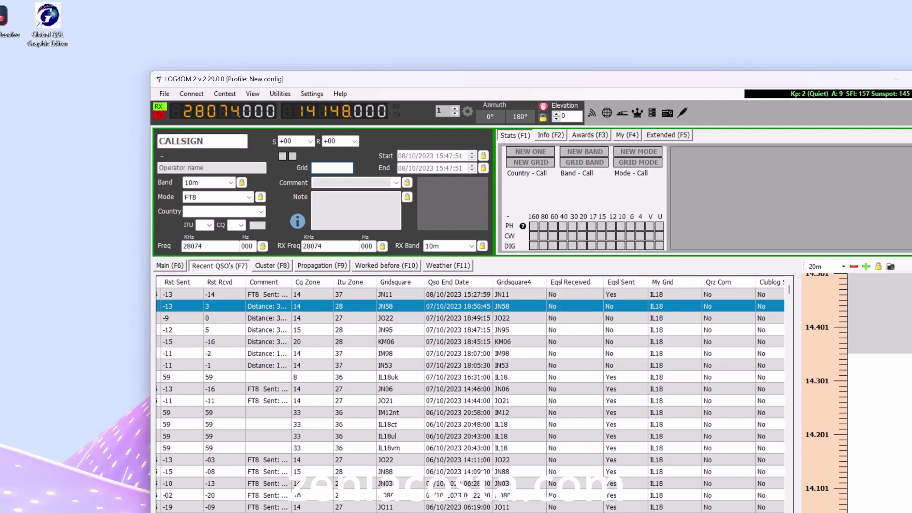
scroll(470, 394, "left", 10)
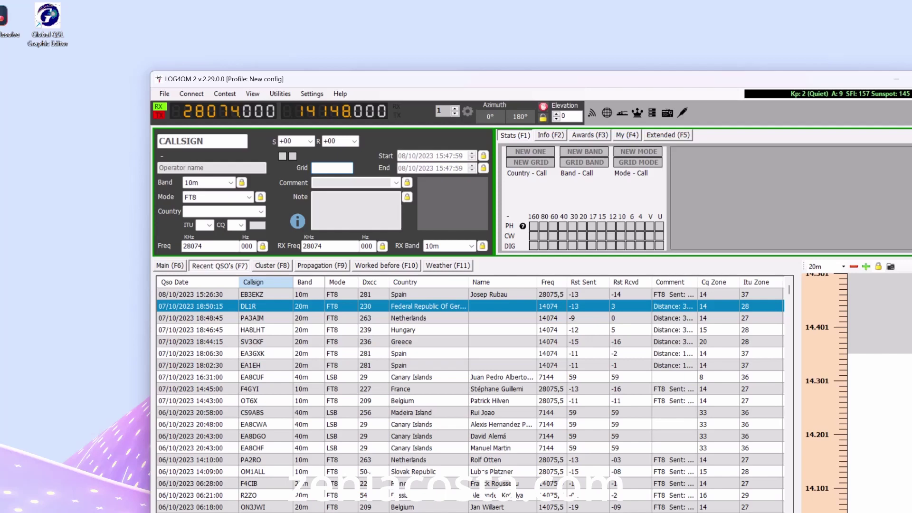
scroll(470, 394, "right", 10)
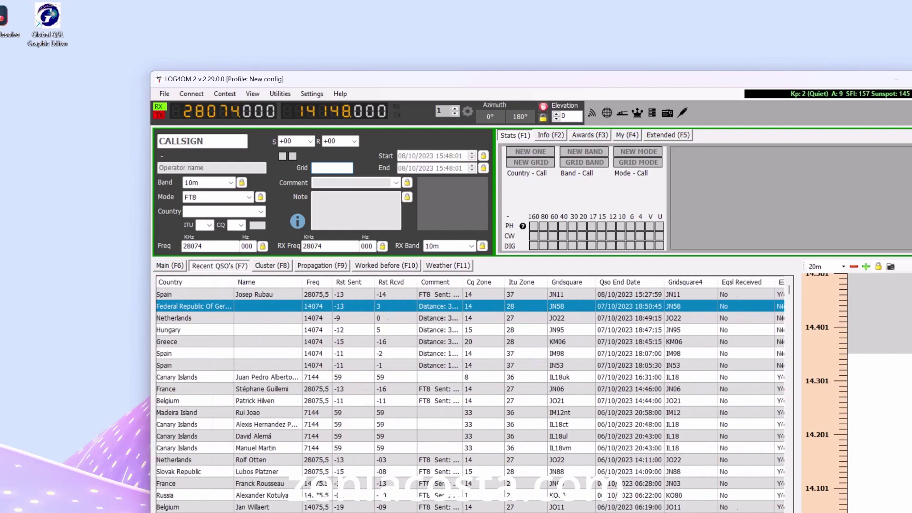
scroll(564, 343, "right", 5)
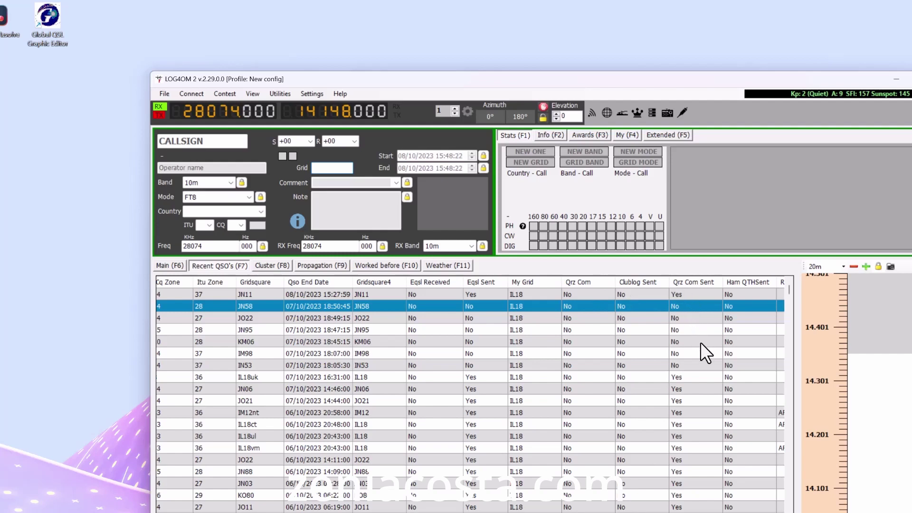
Check the Qrz Com Sent status of each imported contact in the recent QSO list
left_click(697, 317)
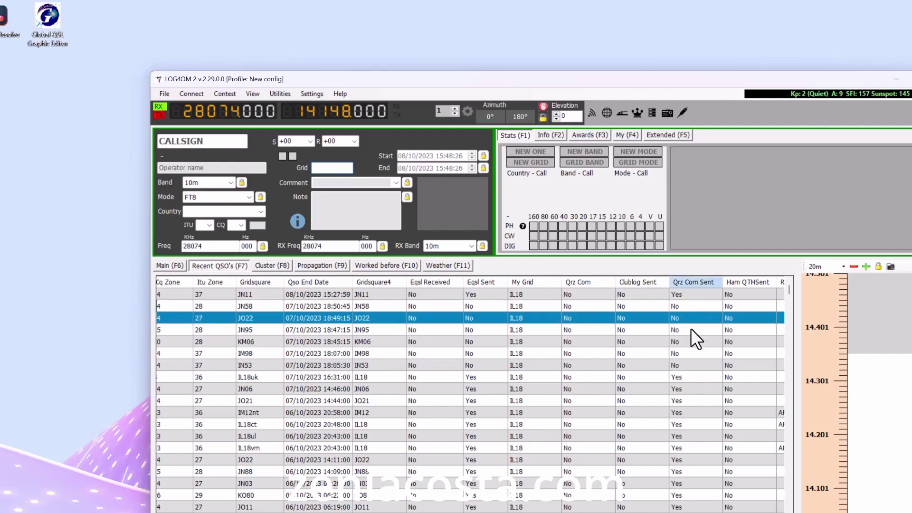
left_click(691, 330)
left_click(691, 338)
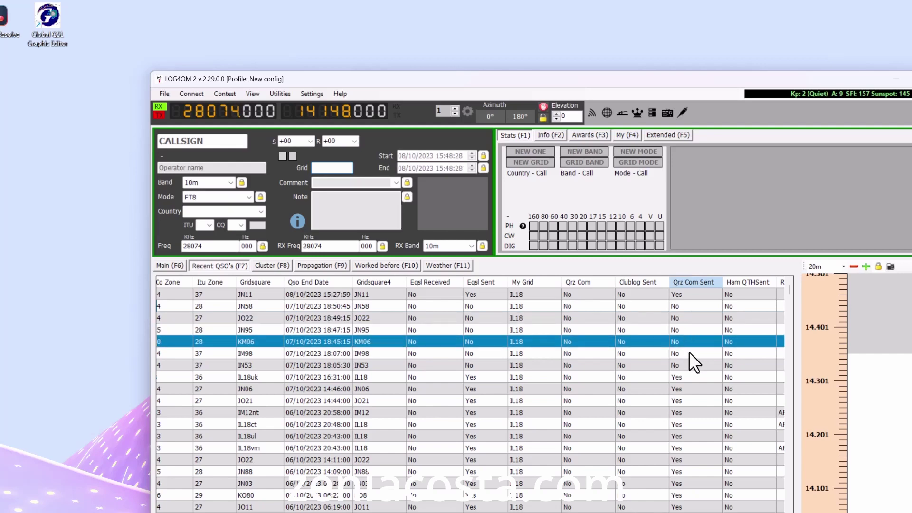
left_click(688, 352)
left_click(639, 363)
scroll(639, 363, "right", 2)
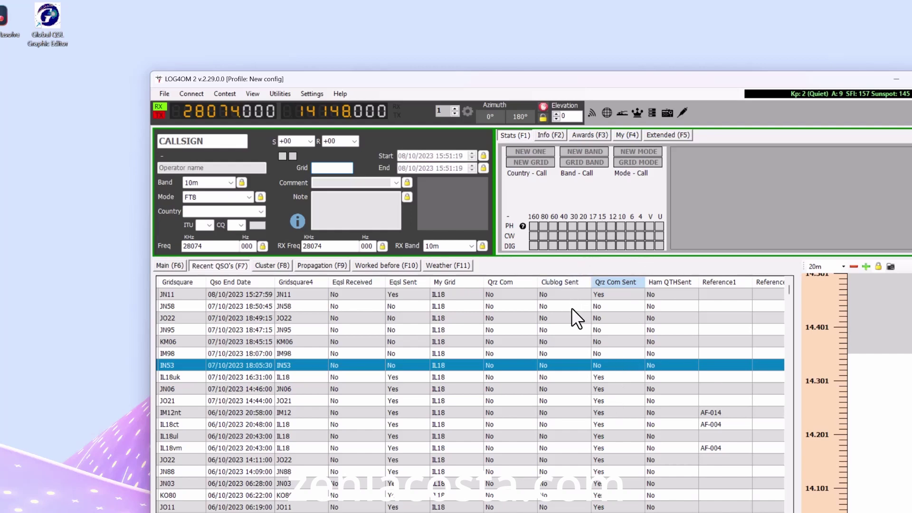
left_click(634, 306)
left_click(630, 317)
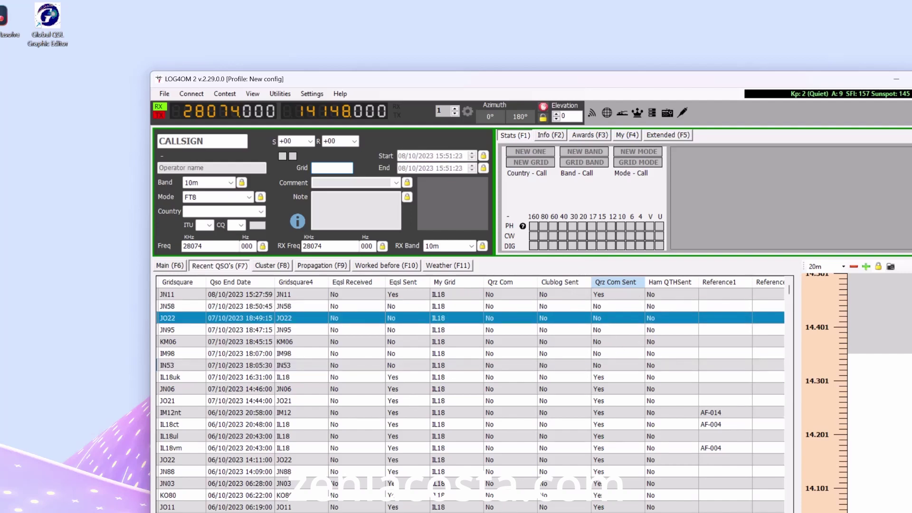
Review the newest imported contact of 07/10/2023, comparing its callsign details with its eQSL and QRZ sent status
scroll(470, 395, "left", 10)
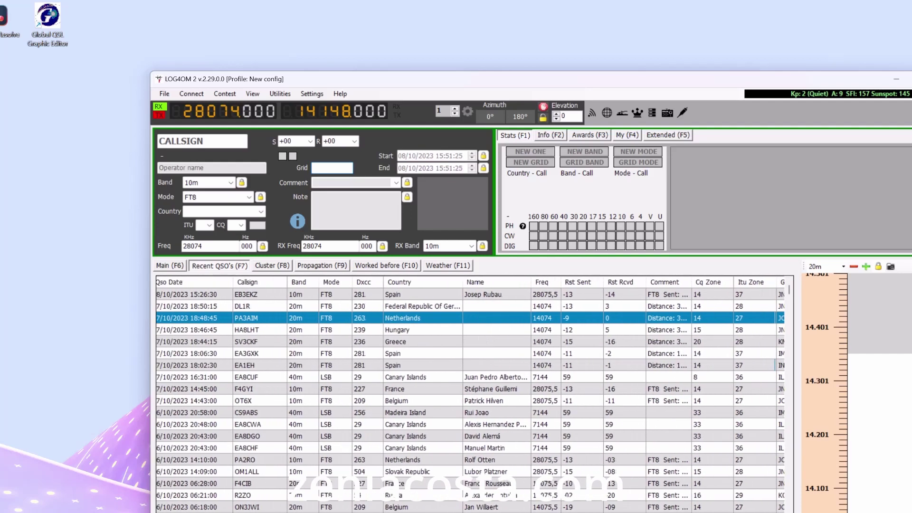
scroll(470, 395, "left", 1)
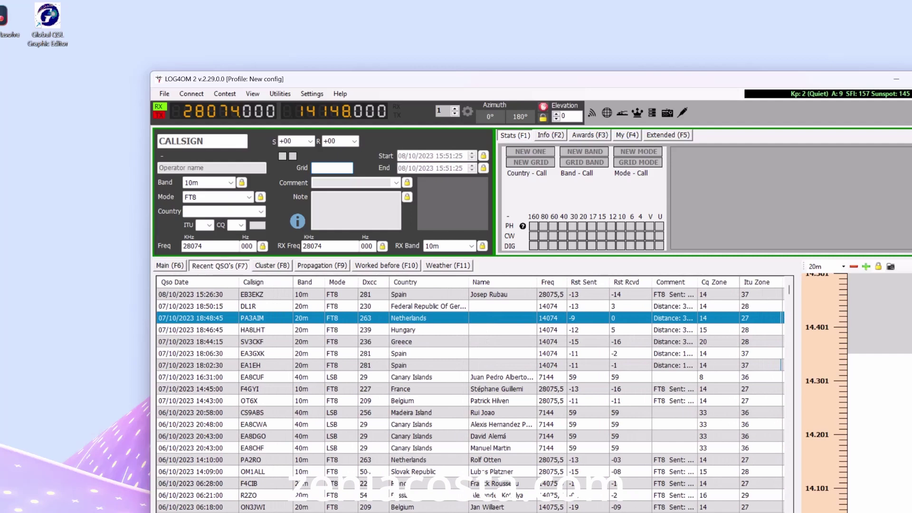
left_click(274, 306)
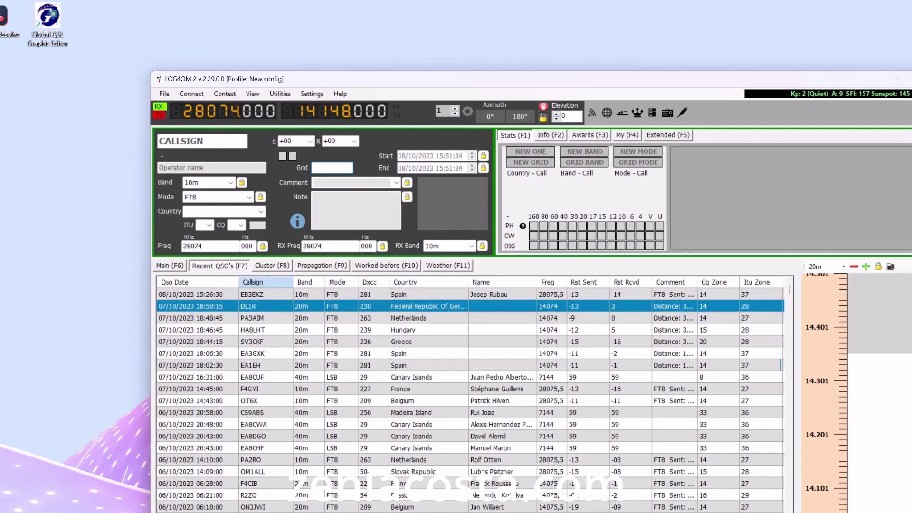
scroll(470, 394, "right", 10)
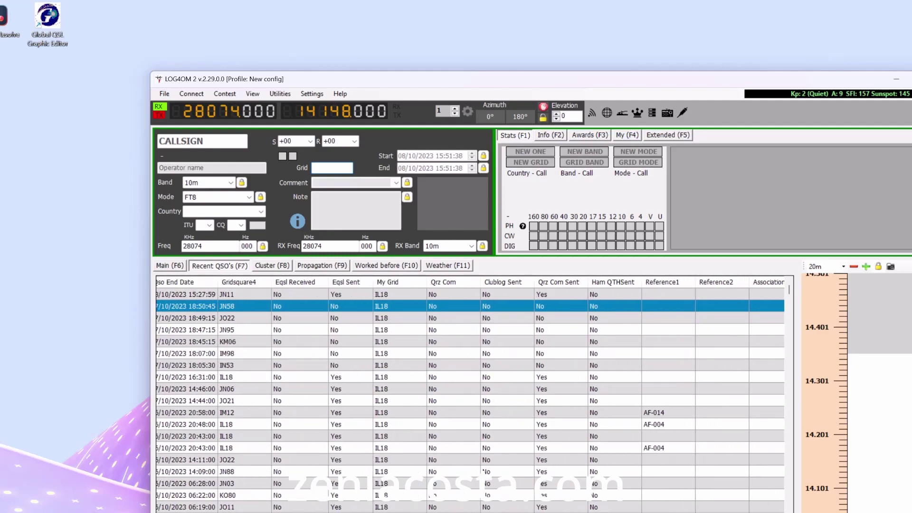
Switch to the browser and view the contact list of the QRZ.com logbook
key("alt+Tab")
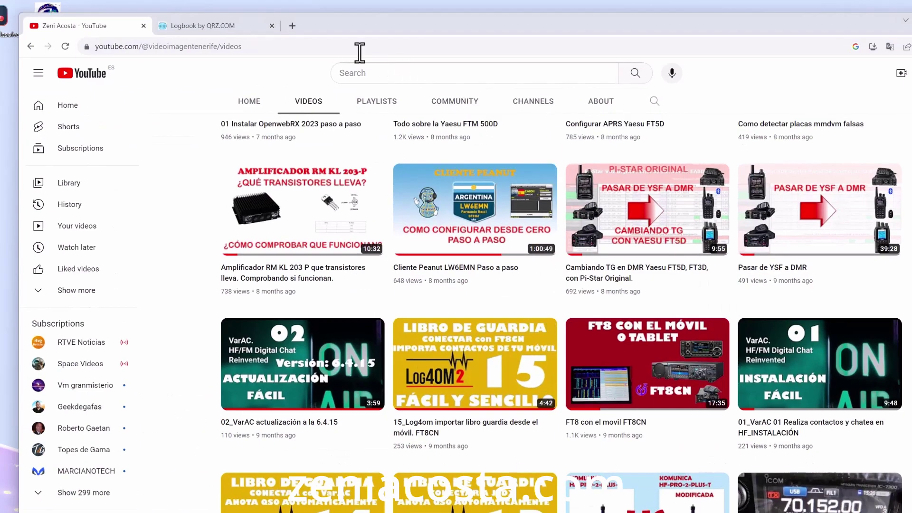
left_click(223, 27)
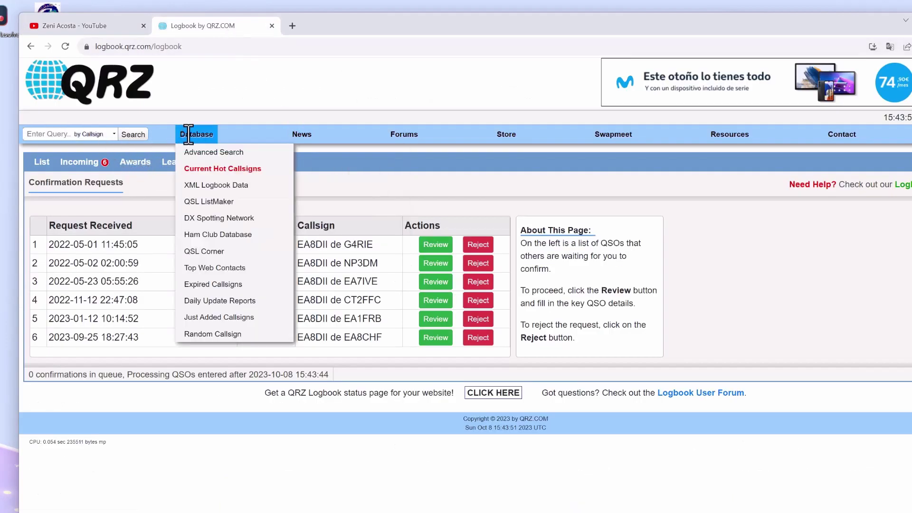
left_click(42, 162)
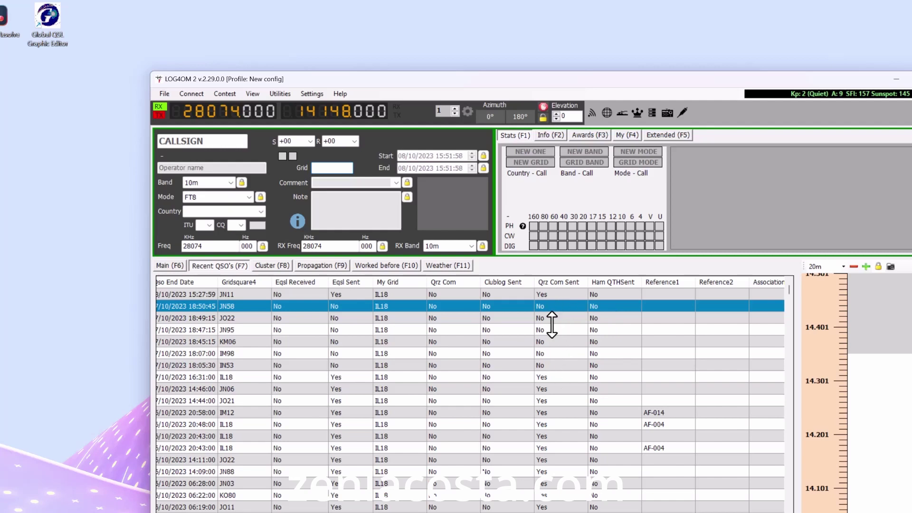
Delete the imported Netherlands contact of 07/10/2023 18:48:45 from the logbook
scroll(466, 394, "left", 15)
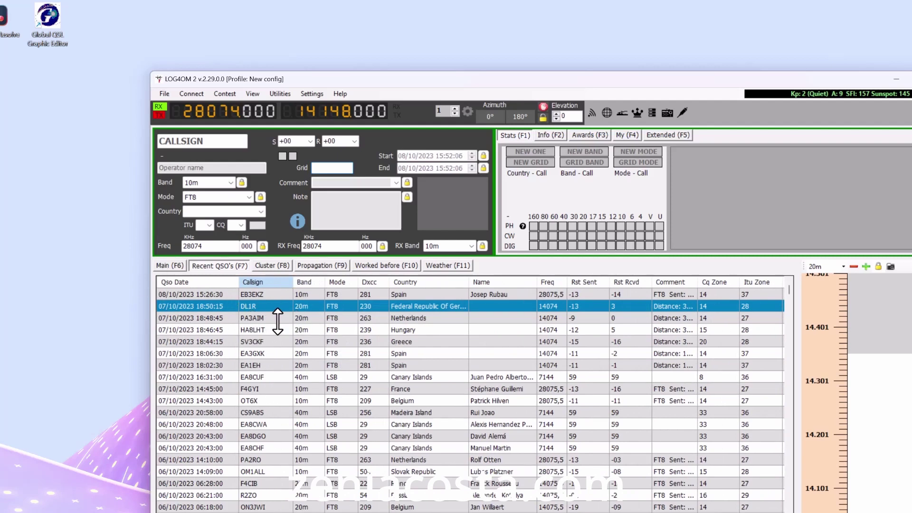
left_click(217, 318)
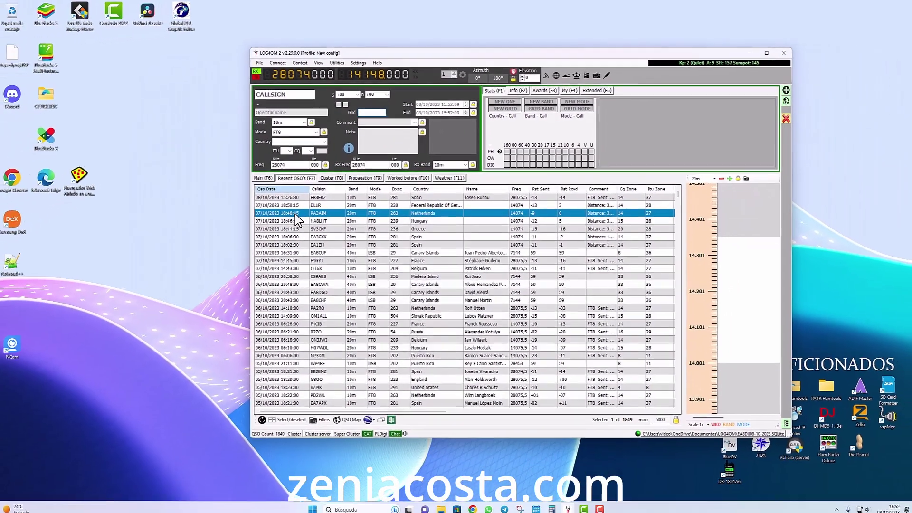
right_click(218, 318)
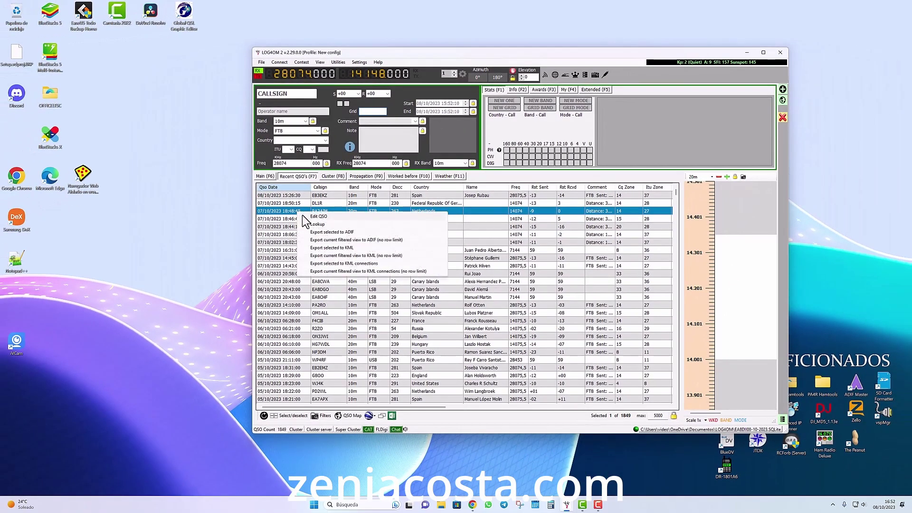
left_click(307, 216)
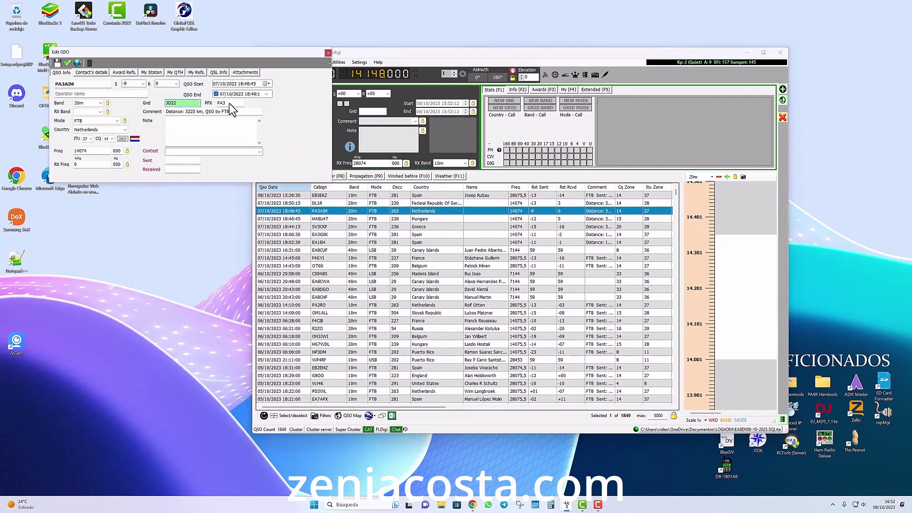
left_click(90, 65)
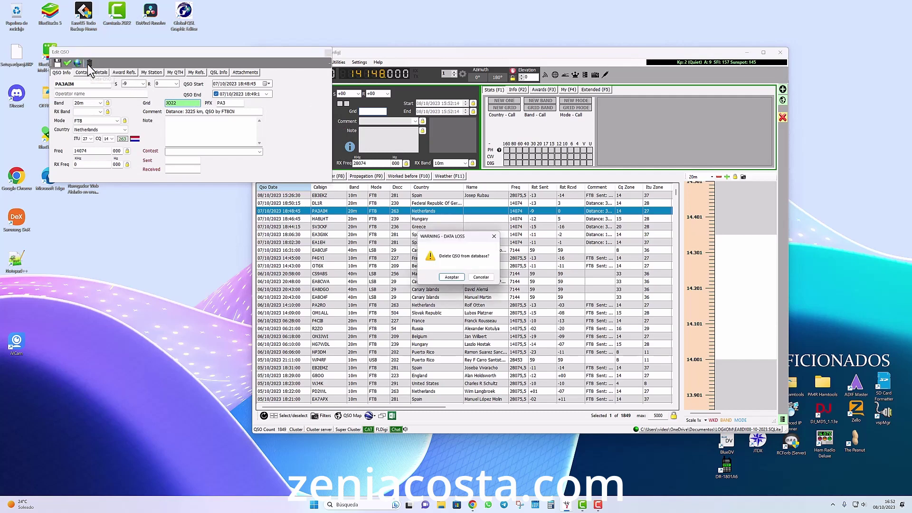
left_click(449, 279)
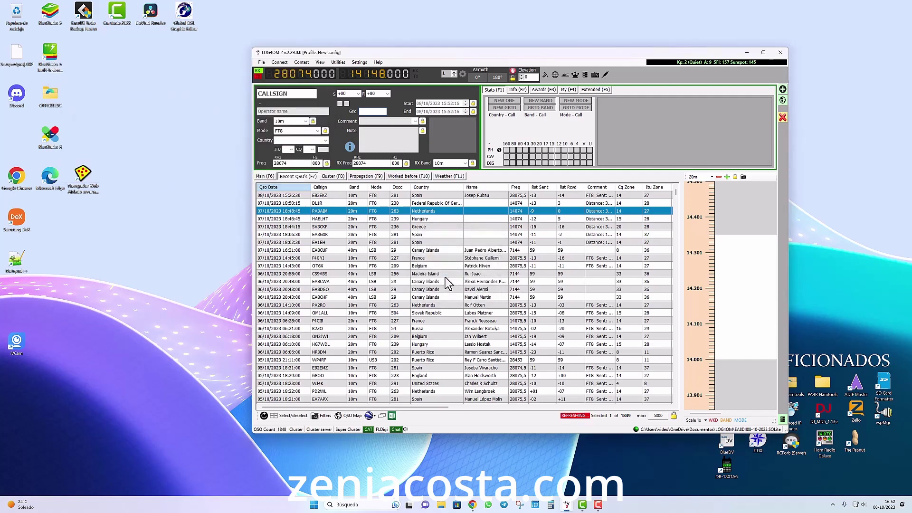
Delete the imported Hungary contact of 07/10/2023 18:46:45 from the logbook
right_click(325, 216)
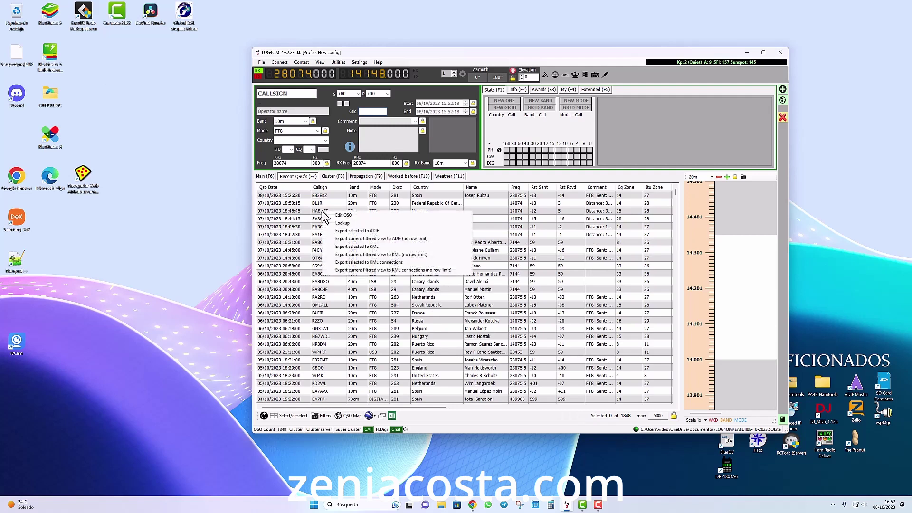
left_click(342, 215)
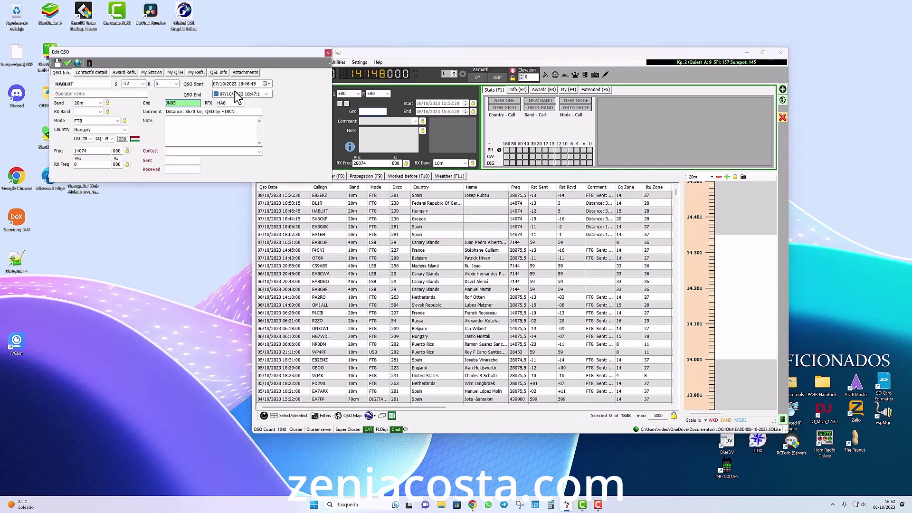
left_click(90, 63)
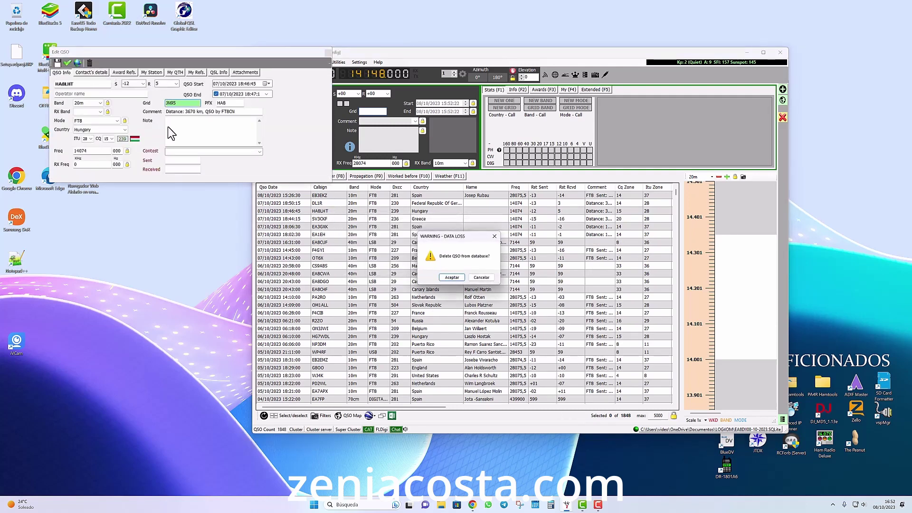
left_click(454, 279)
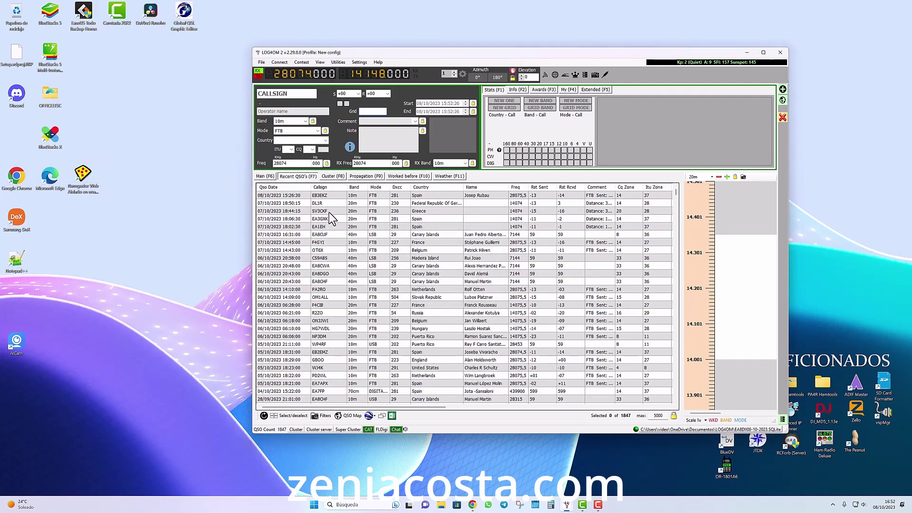
Delete the imported Greece contact of 07/10/2023 18:44:15 from the logbook
left_click(329, 212)
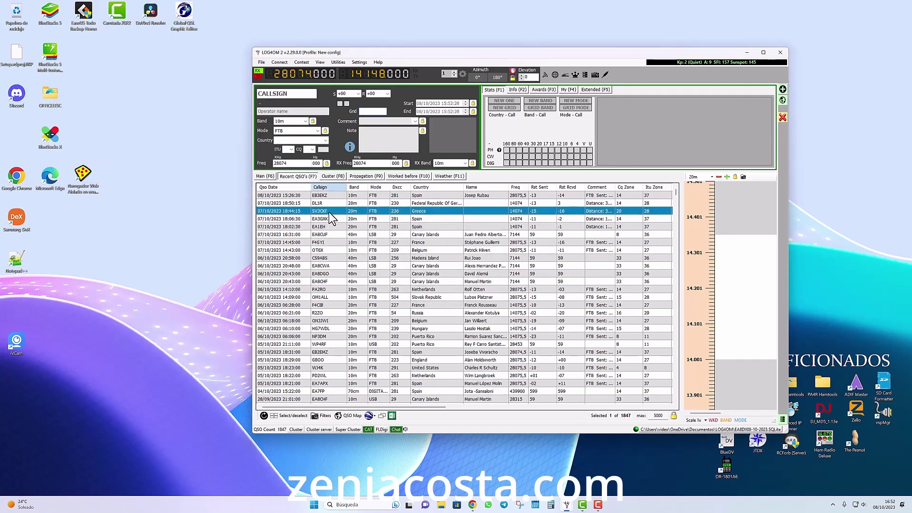
right_click(328, 212)
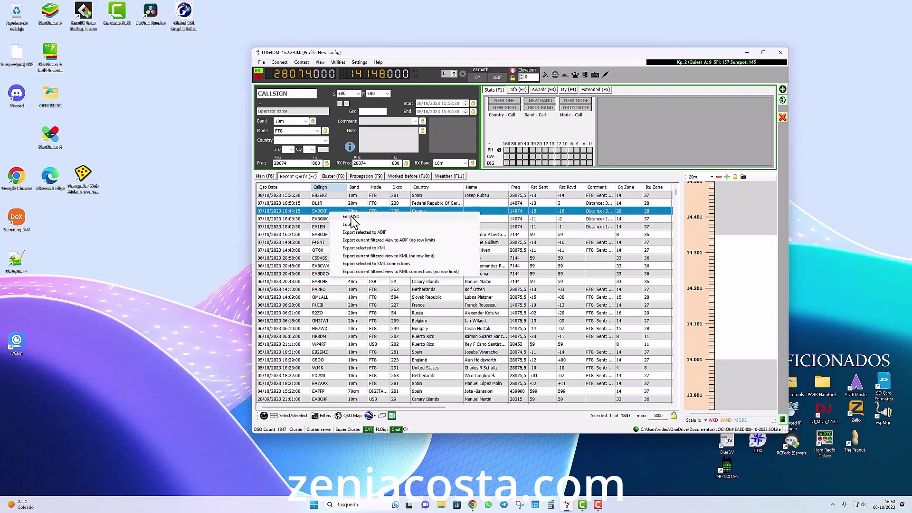
left_click(315, 207)
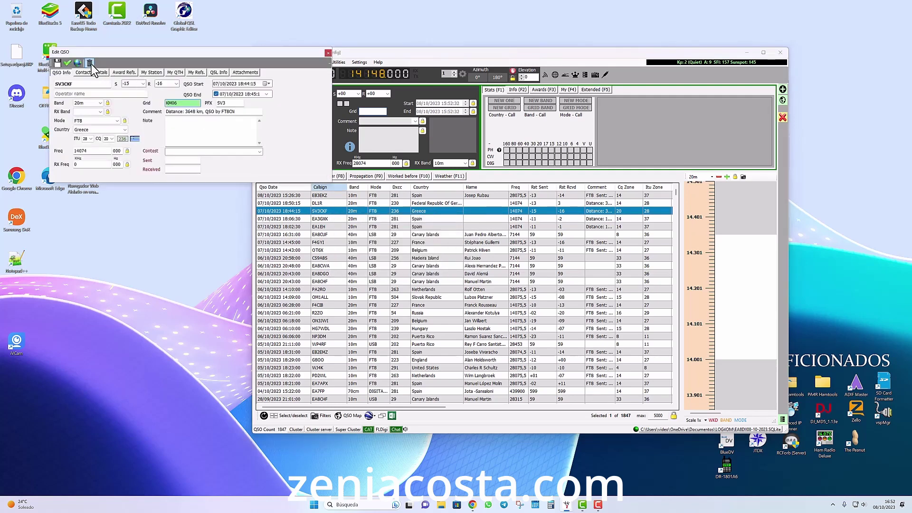
left_click(90, 63)
left_click(457, 276)
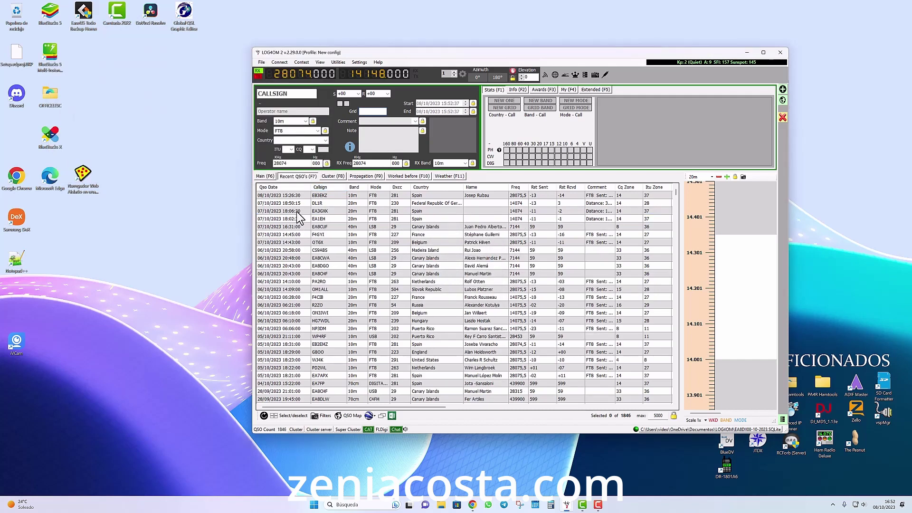
Delete the imported Spain contact of 07/10/2023 18:06:30 from the logbook
right_click(297, 212)
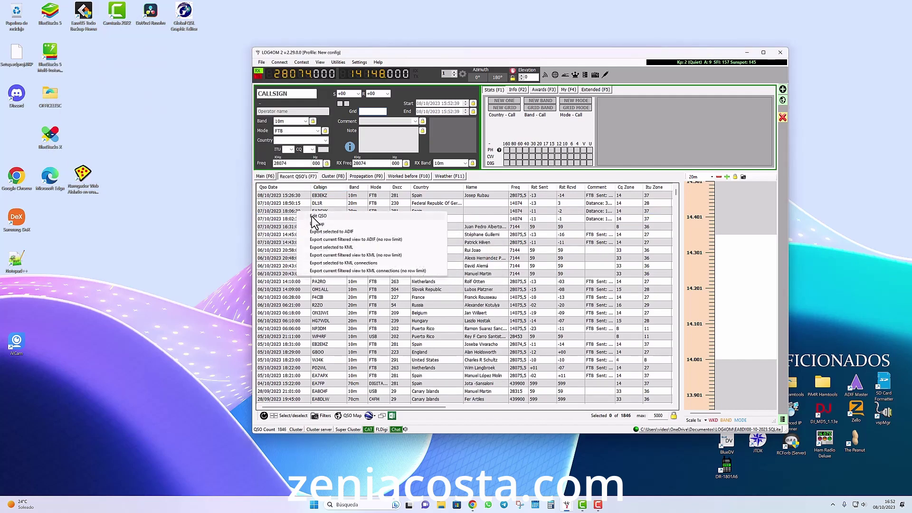
left_click(312, 215)
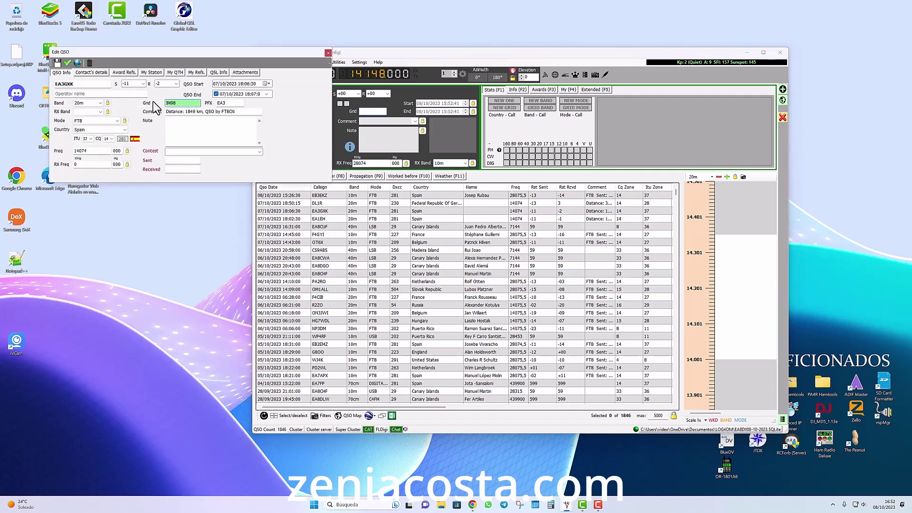
left_click(90, 63)
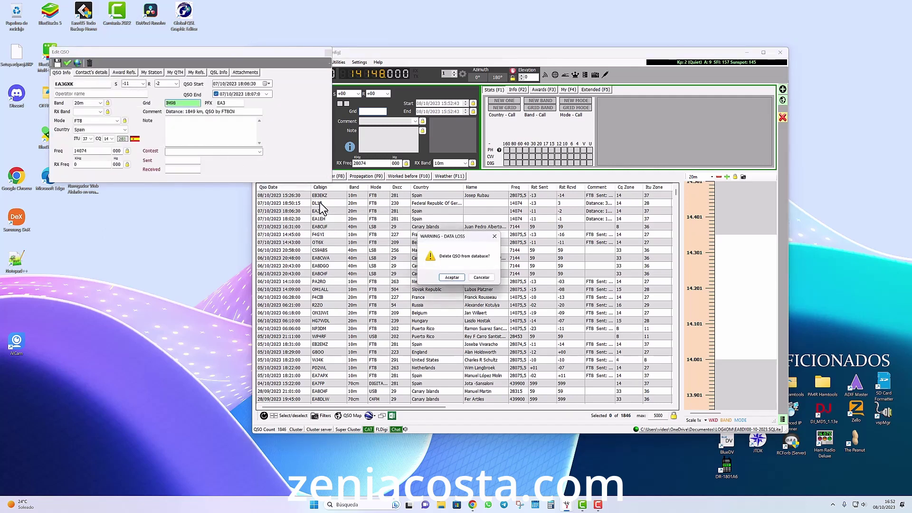
left_click(453, 278)
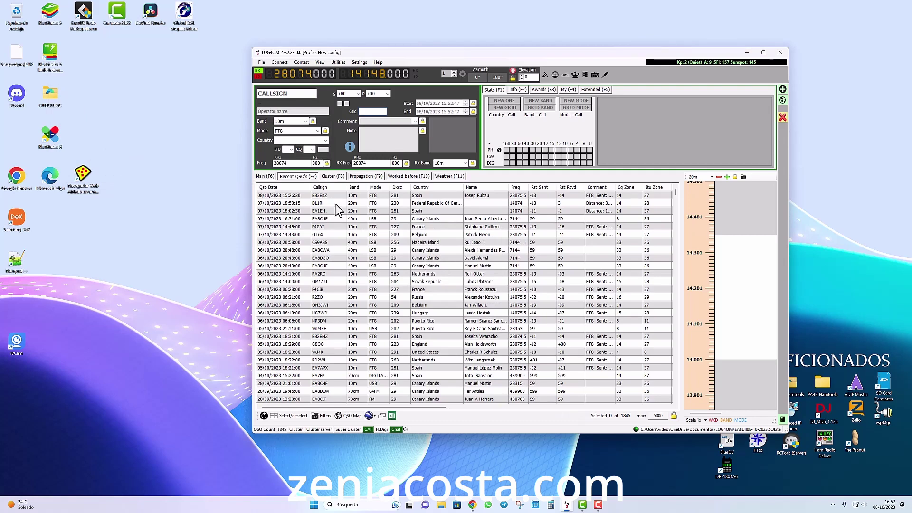
Delete the imported Spain contact of 07/10/2023 18:02:30 from the logbook
left_click(295, 212)
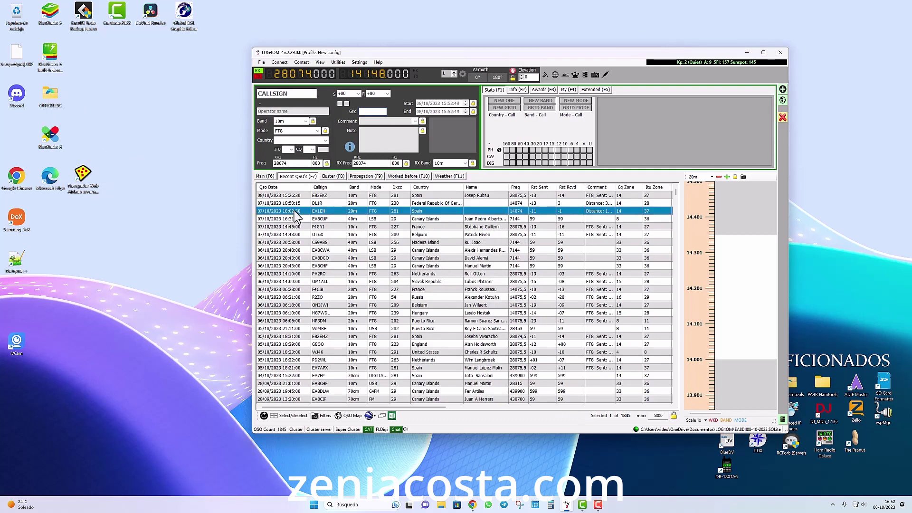
right_click(296, 215)
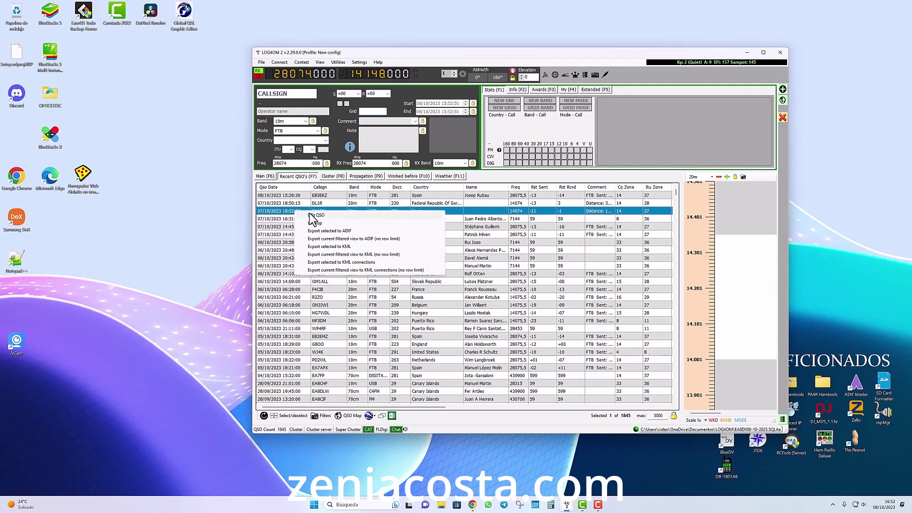
key("Escape")
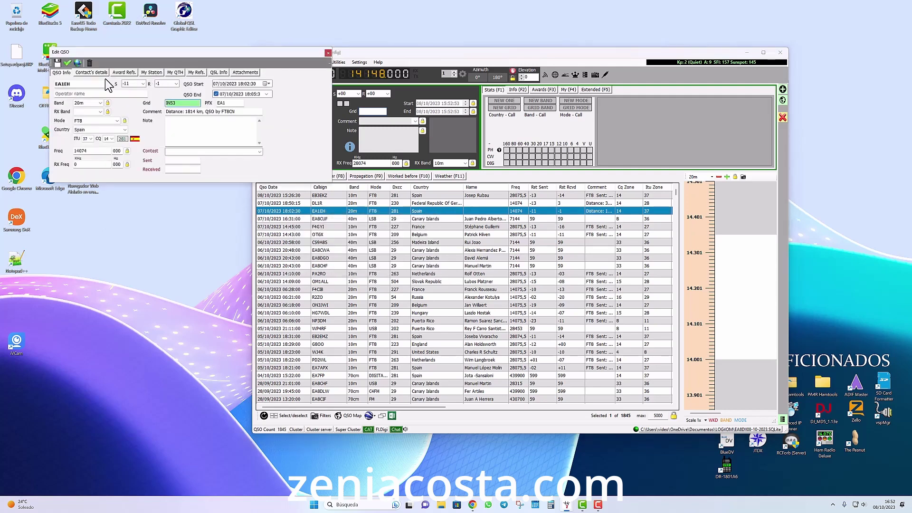
left_click(90, 63)
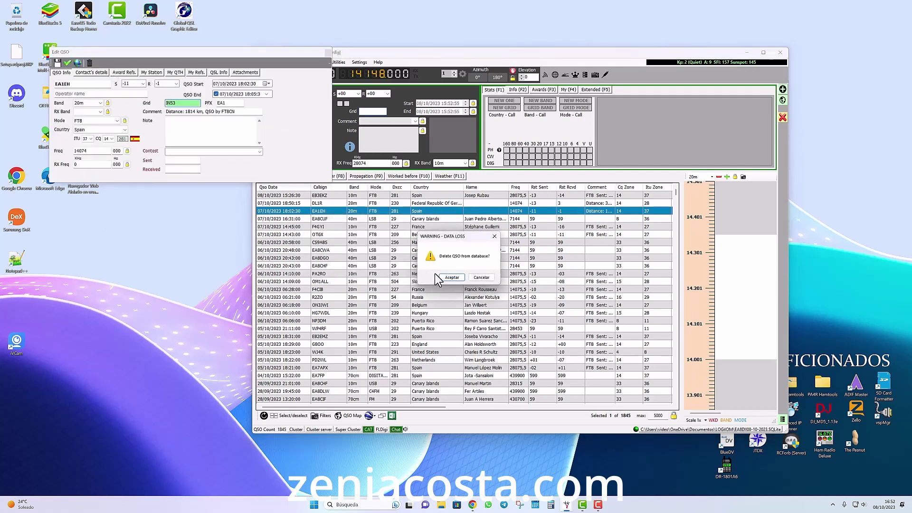
left_click(445, 278)
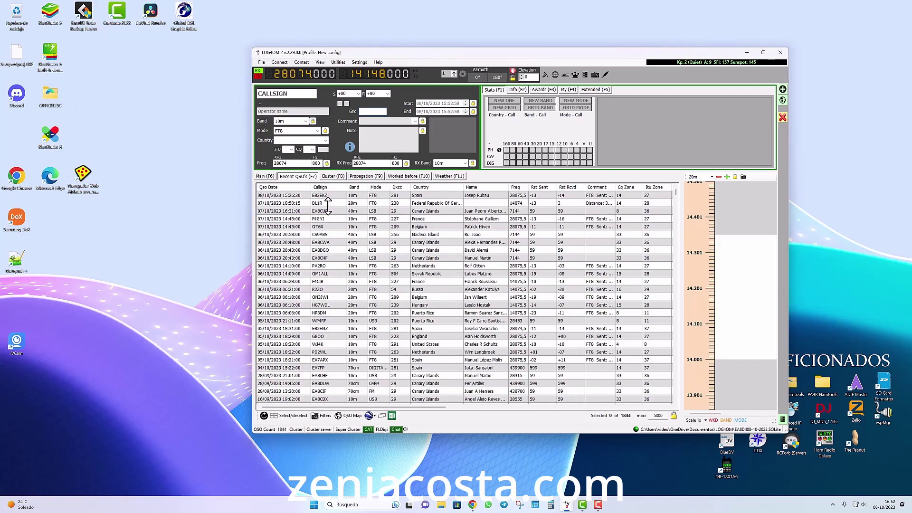
Check the sent status of the remaining imported contact, and open the QSL Manager over the recent QSO list
left_click_drag(423, 406, 601, 437)
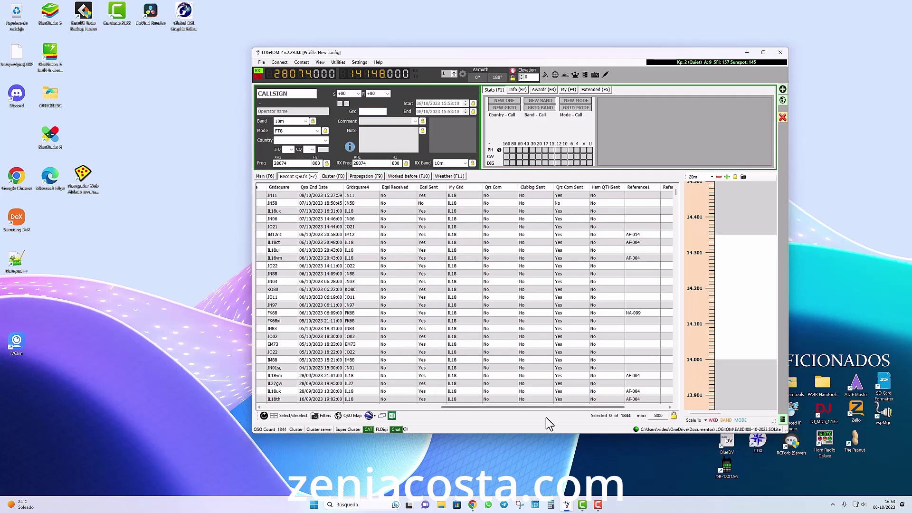
left_click_drag(539, 407, 352, 402)
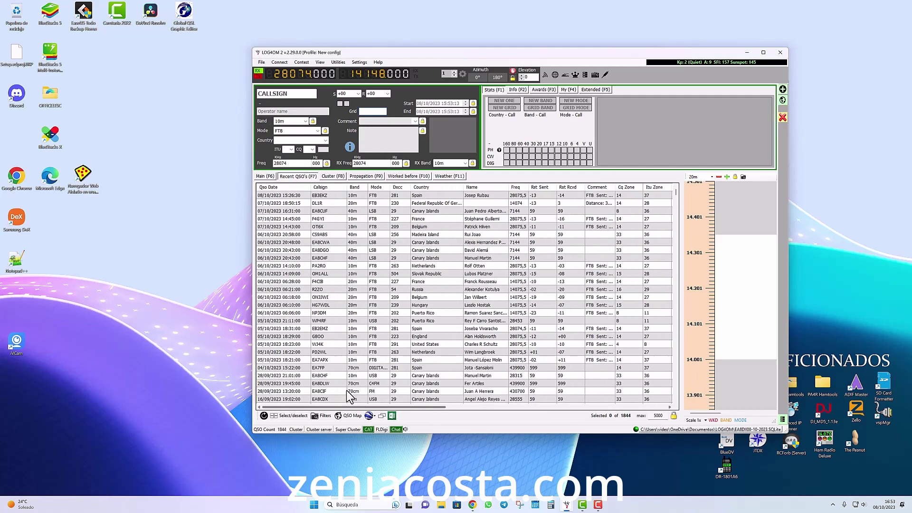
left_click(337, 62)
left_click(350, 88)
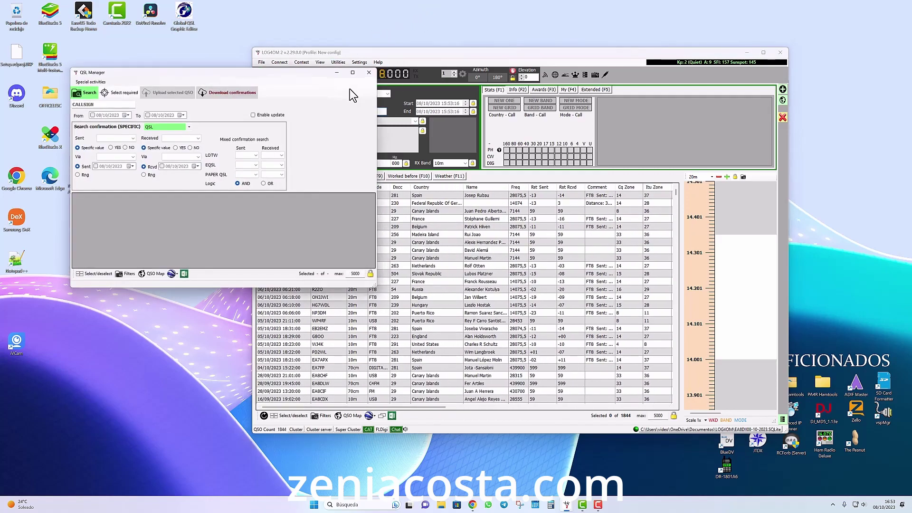
left_click_drag(246, 73, 525, 181)
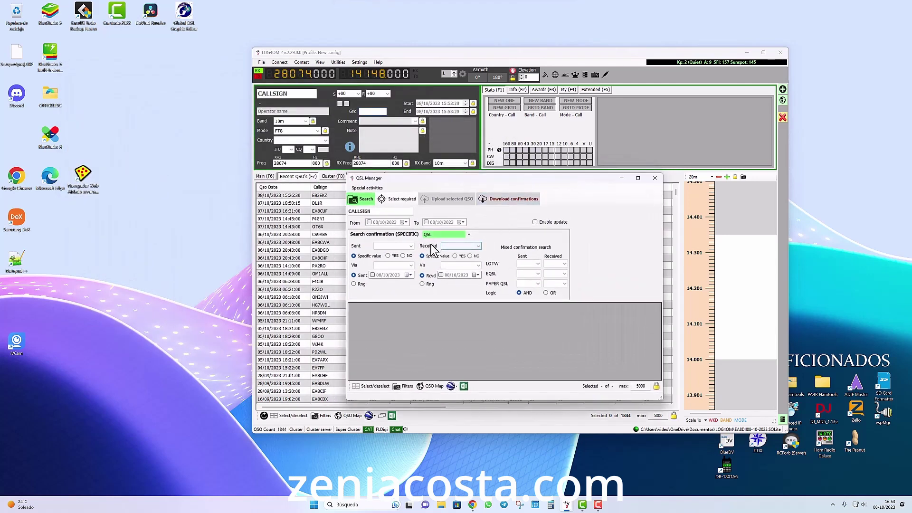
Search the QSL Manager for QRZCOM confirmations of contacts from 07/10/2023 onwards
left_click(404, 223)
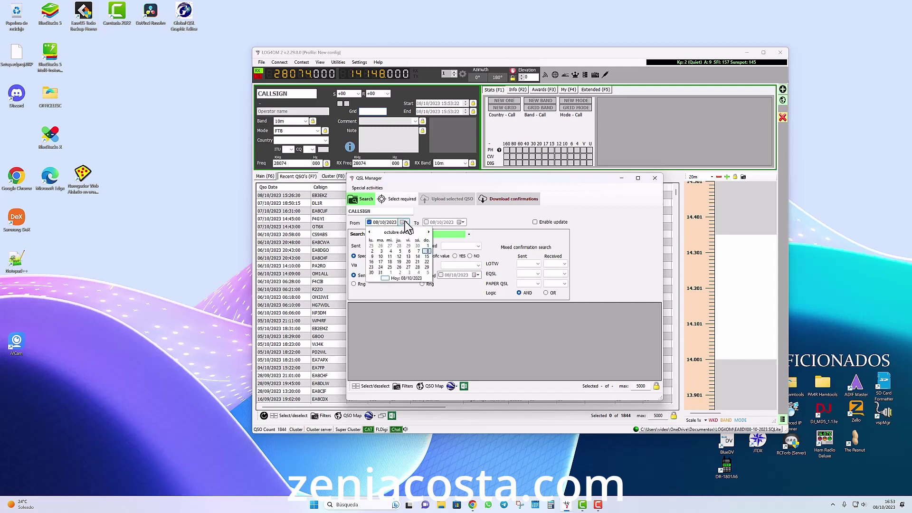
left_click(422, 251)
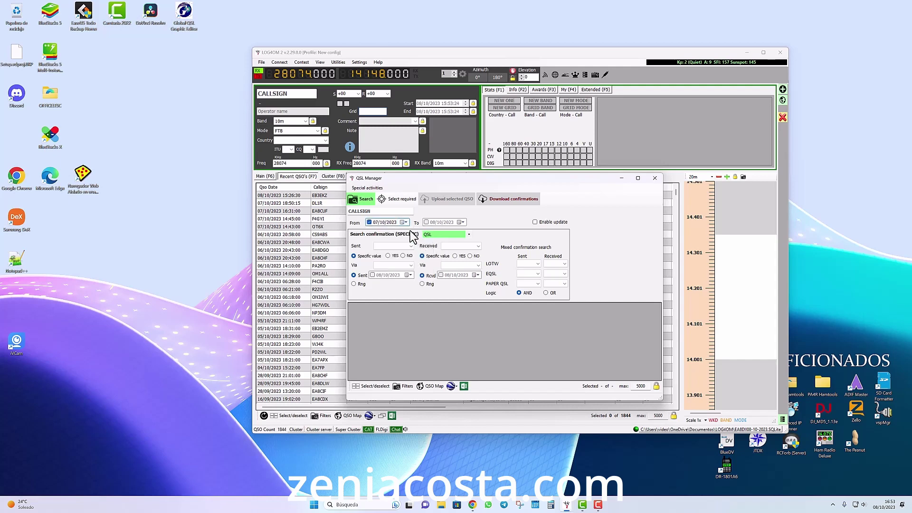
left_click(450, 234)
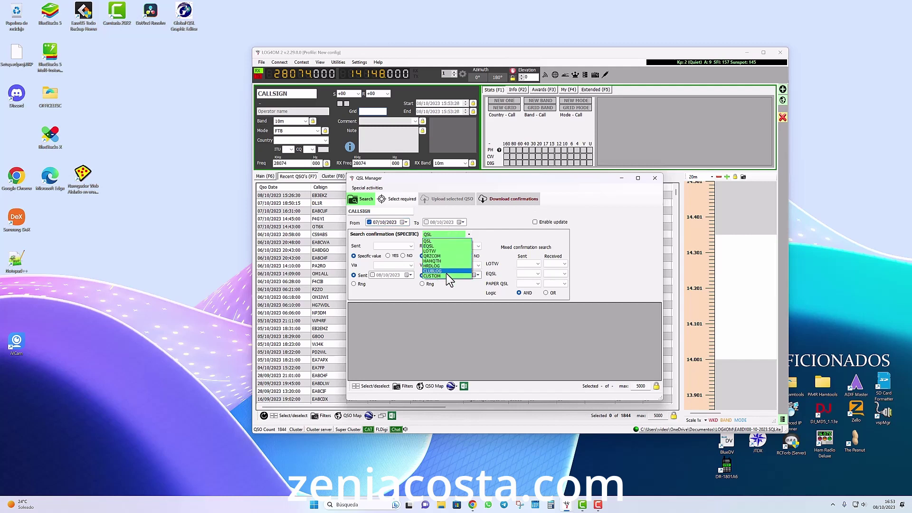
left_click(443, 255)
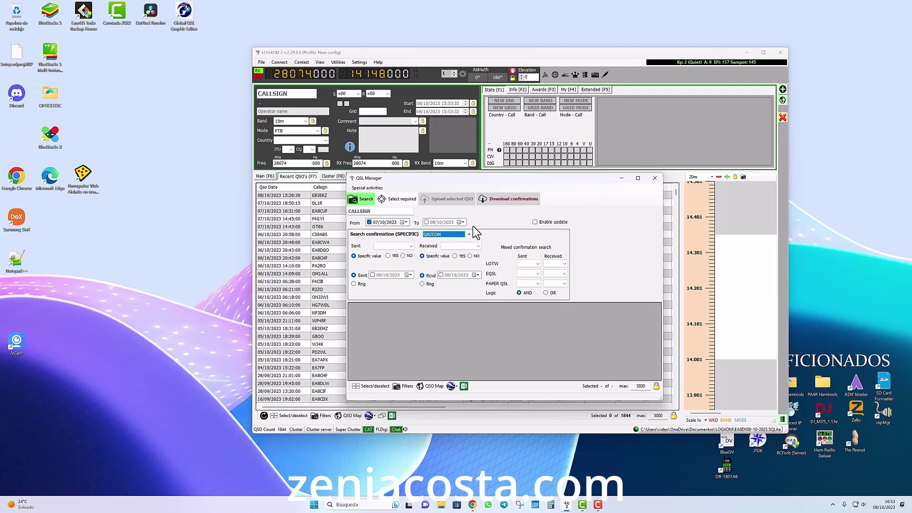
left_click(363, 200)
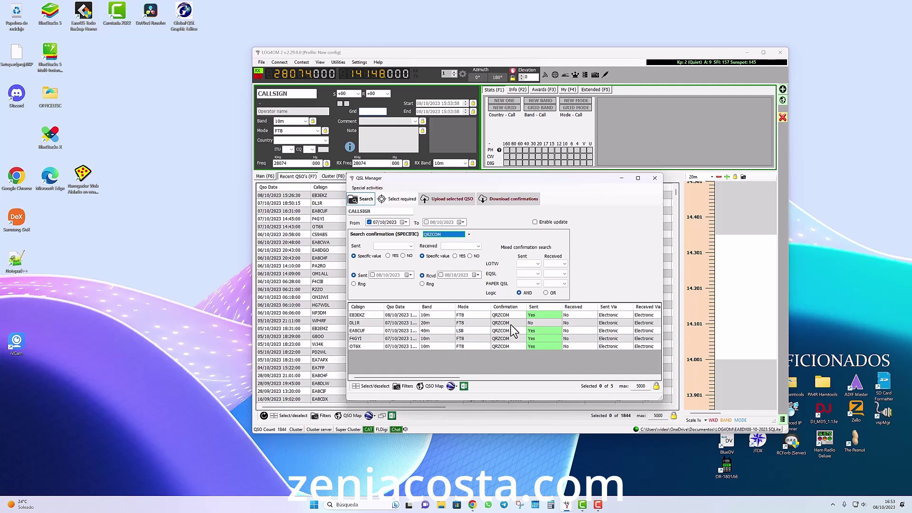
Upload the 20m FT8 contact marked as not sent to QRZCOM, and close the upload window and the QSL Manager
left_click(375, 324)
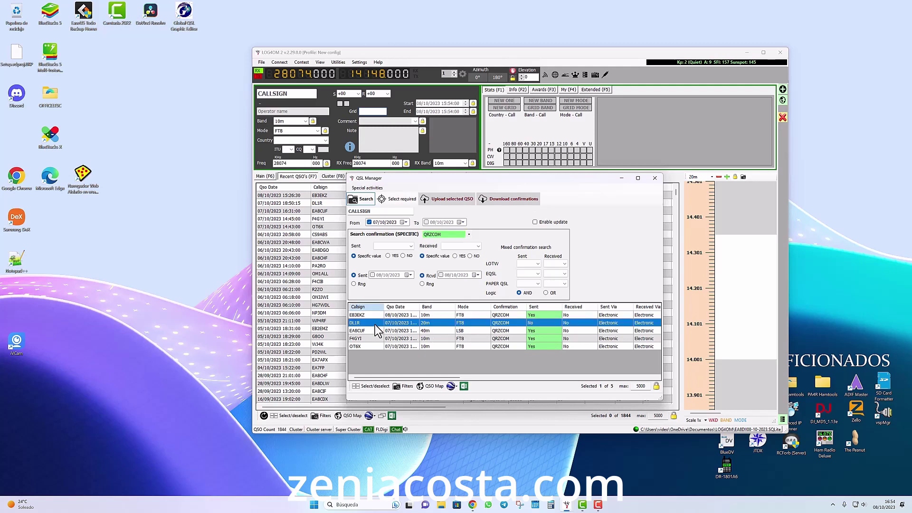
left_click(454, 203)
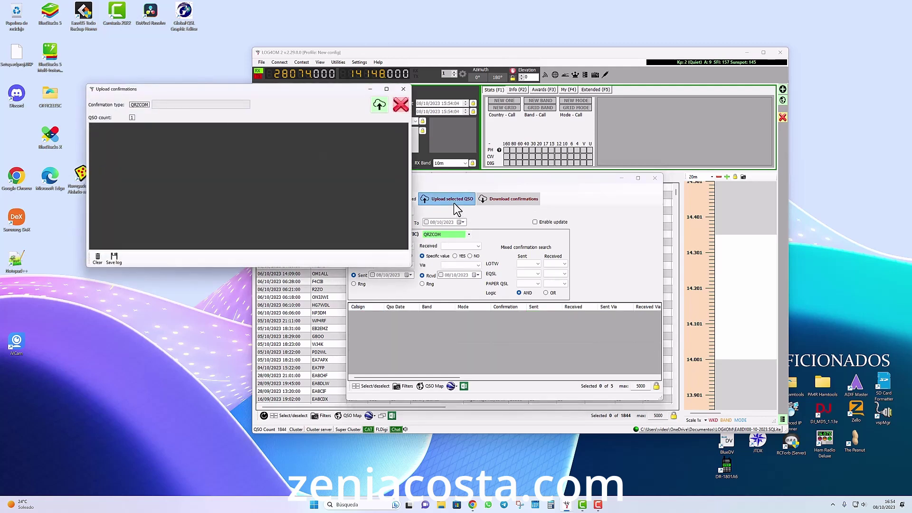
left_click(379, 105)
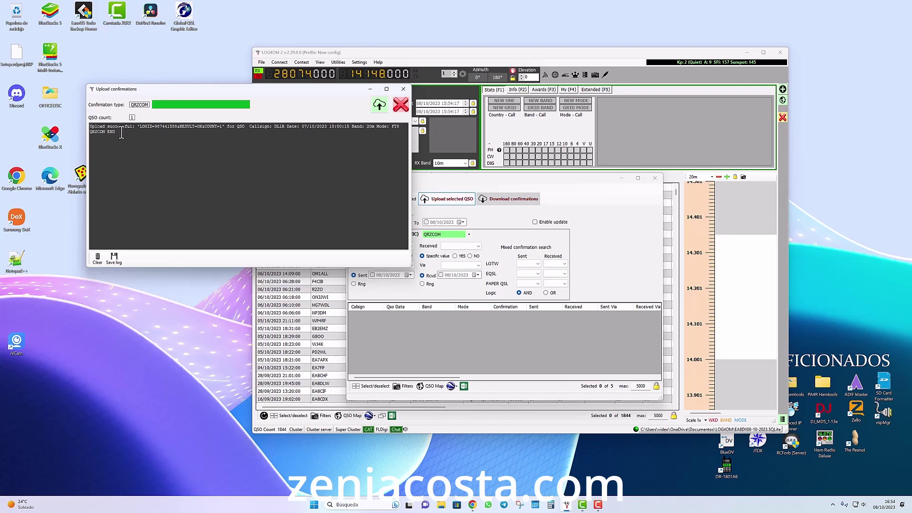
left_click(404, 90)
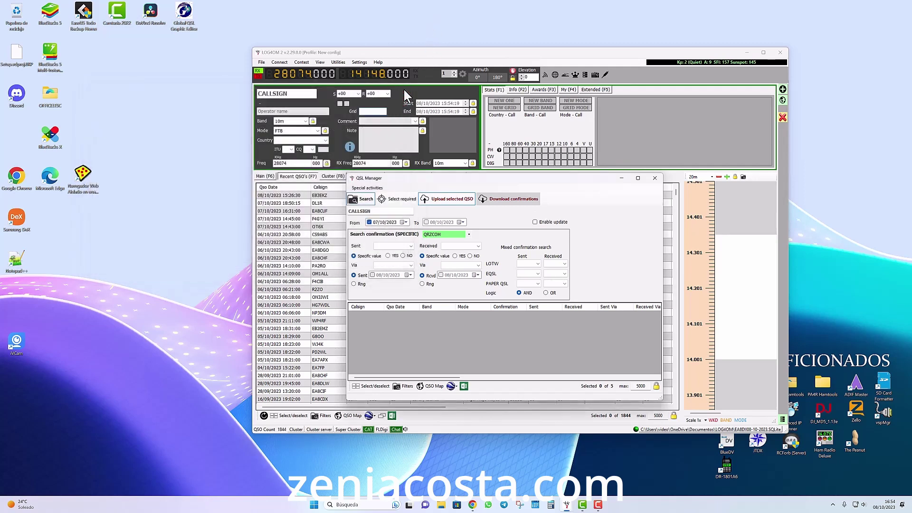
left_click(655, 178)
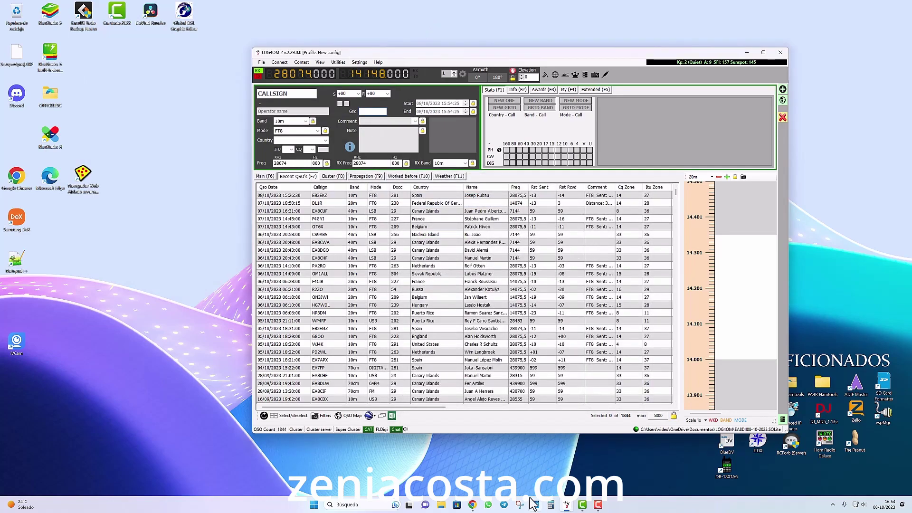
Switch to the QRZ.com logbook in the browser and look for the contact of 07/10/2023 18:50:15, comparing with the Log4OM list
left_click(475, 490)
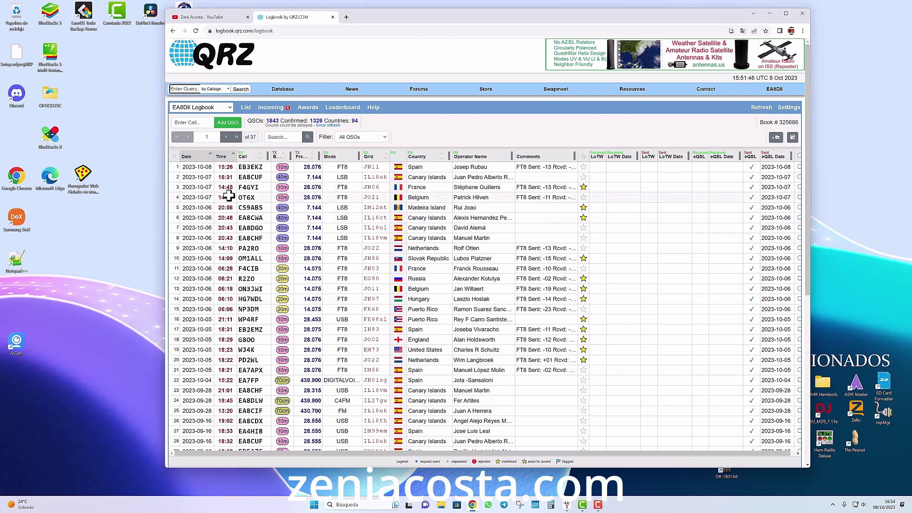
left_click(261, 187)
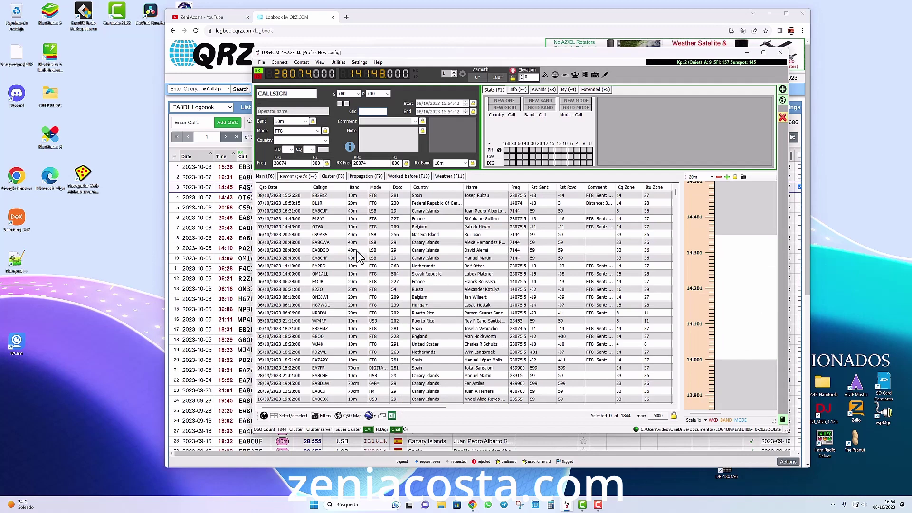
left_click(333, 205)
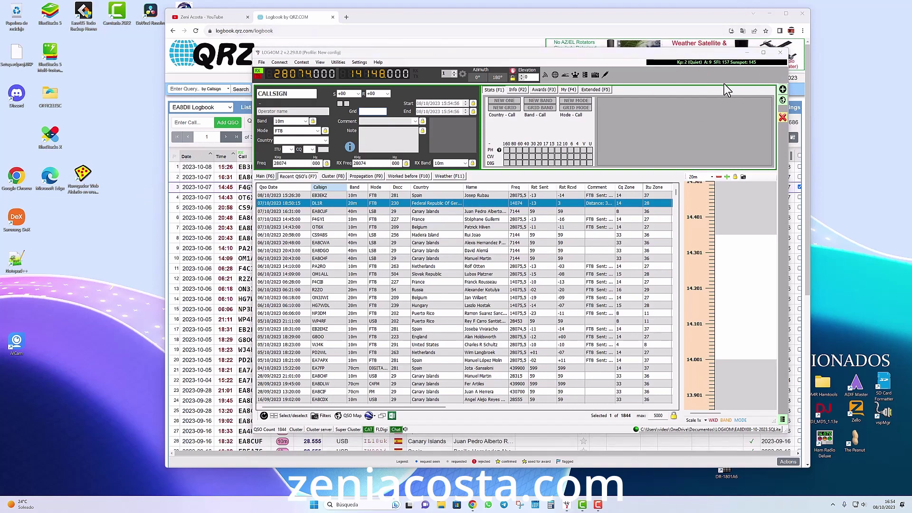
left_click(750, 53)
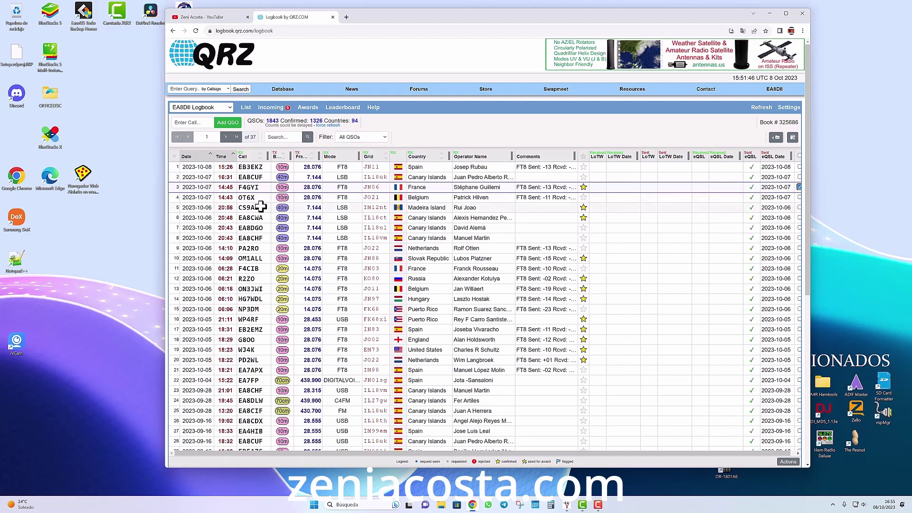
scroll(263, 239, "down", 2)
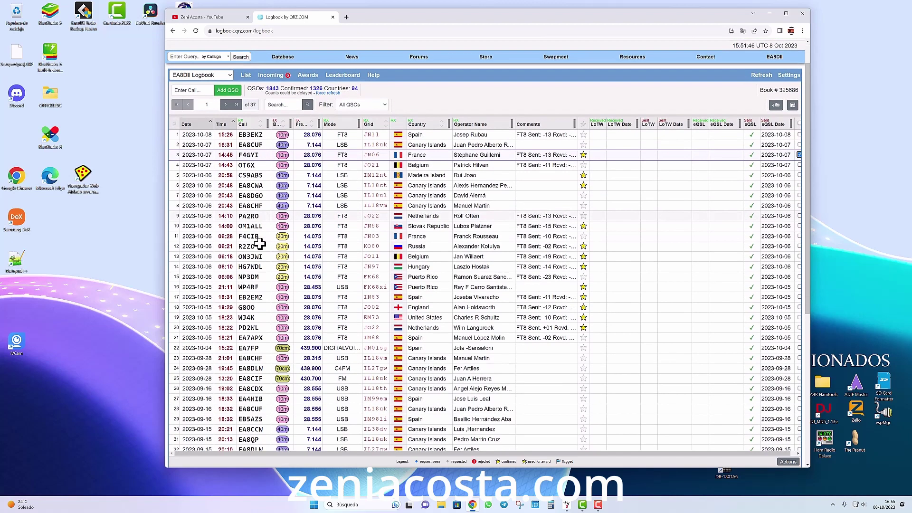
scroll(259, 238, "up", 3)
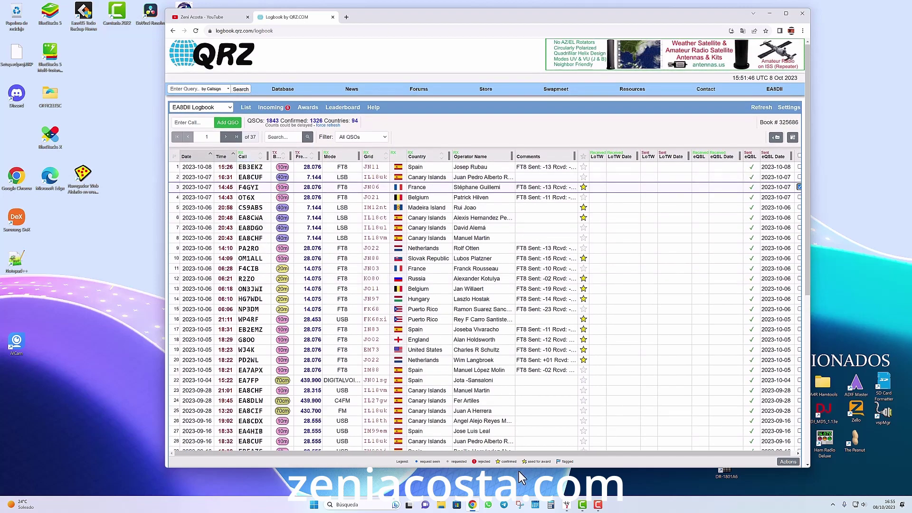
Return to Log4OM and search the QSL Manager again for QRZCOM confirmations from 07/10/2023 onwards
left_click(567, 505)
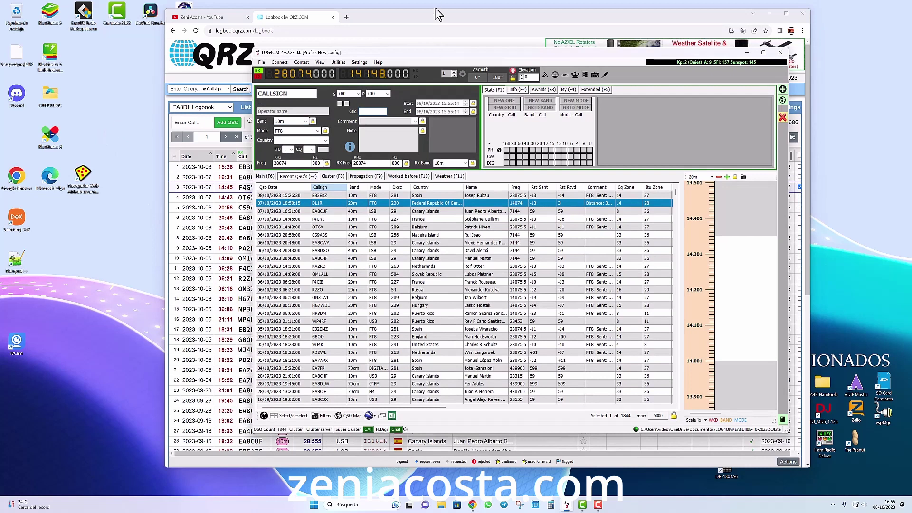
left_click(324, 64)
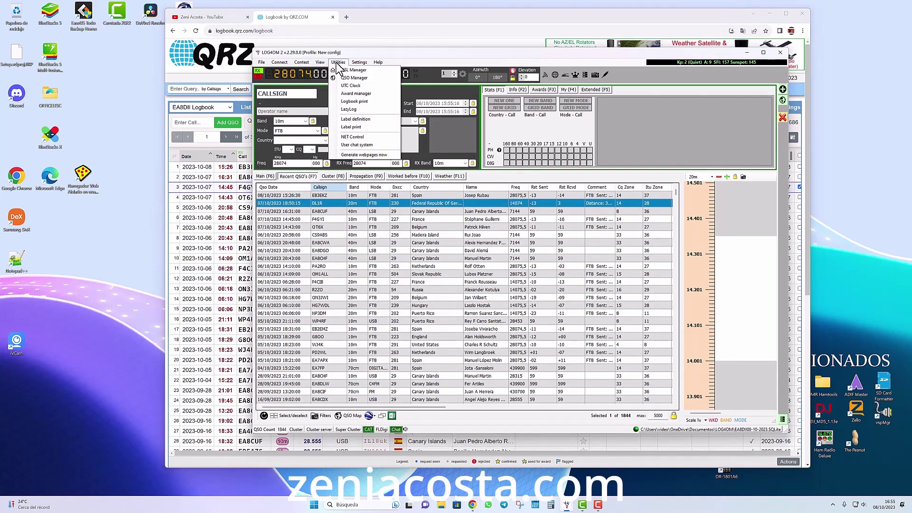
left_click(340, 70)
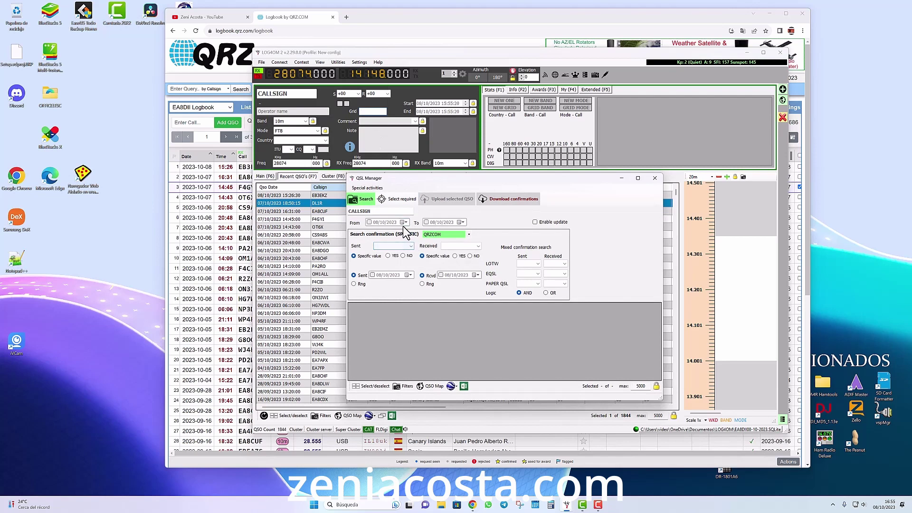
left_click(403, 222)
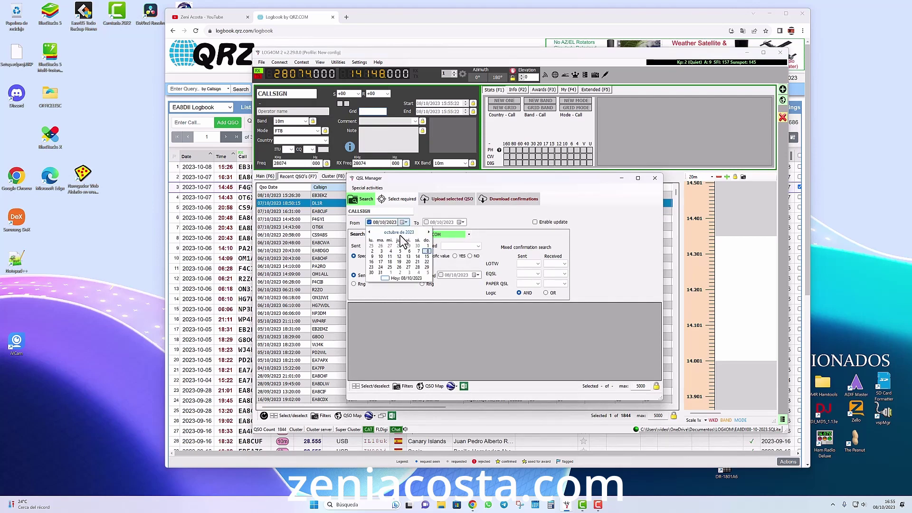
left_click(418, 250)
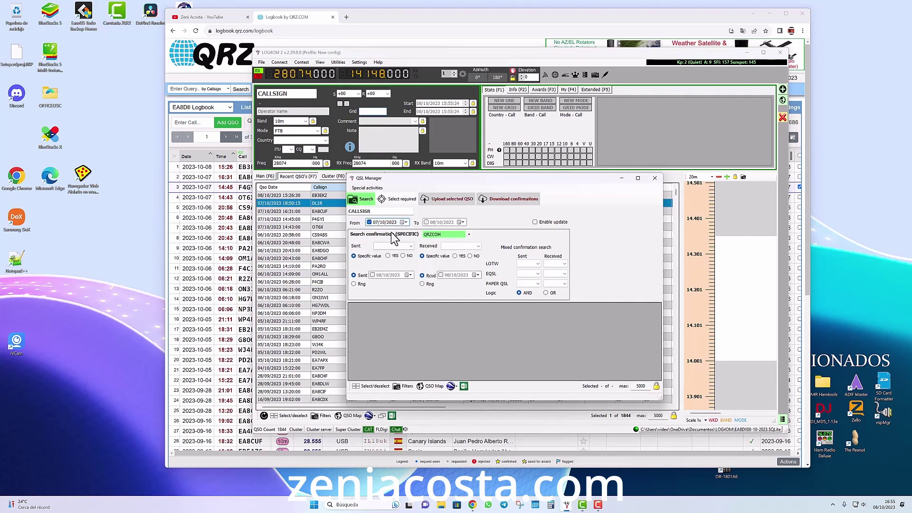
left_click(367, 201)
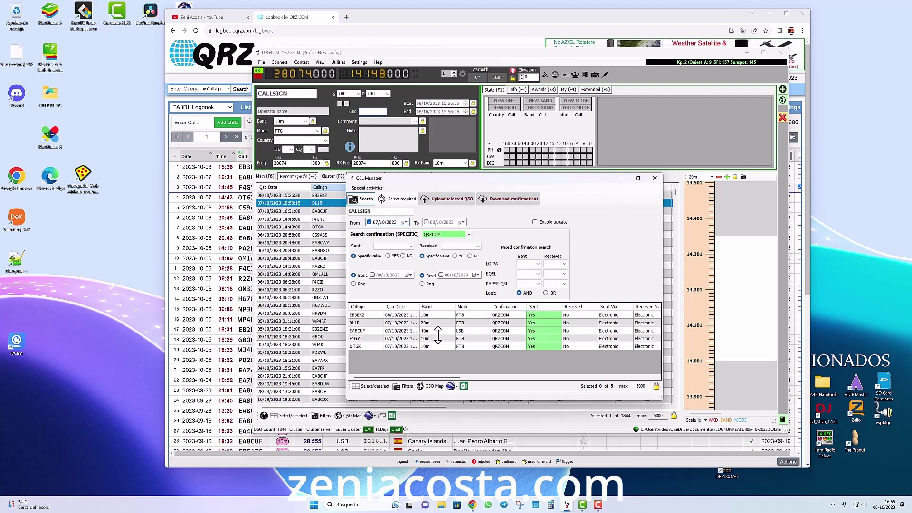
Check the uploaded 20m contact's sent status in the QSL Manager results and in the recent QSO list's sent columns
left_click(370, 324)
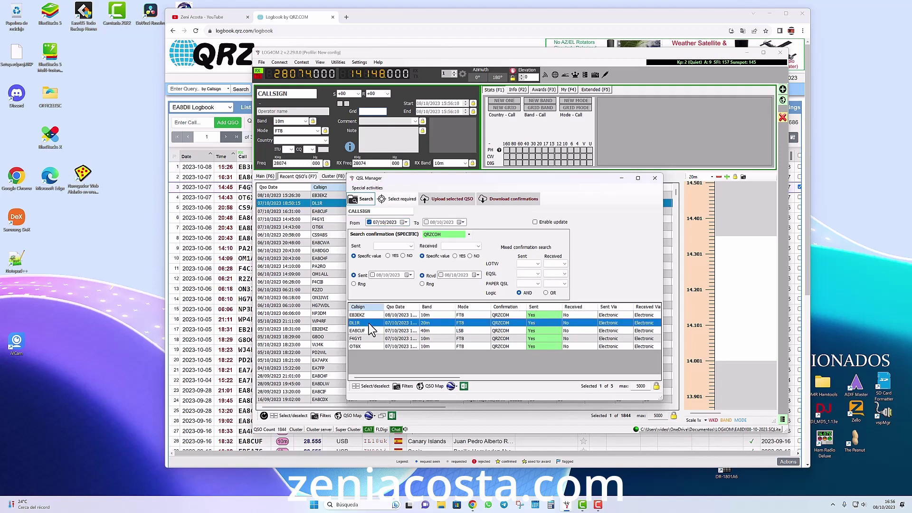
left_click(468, 331)
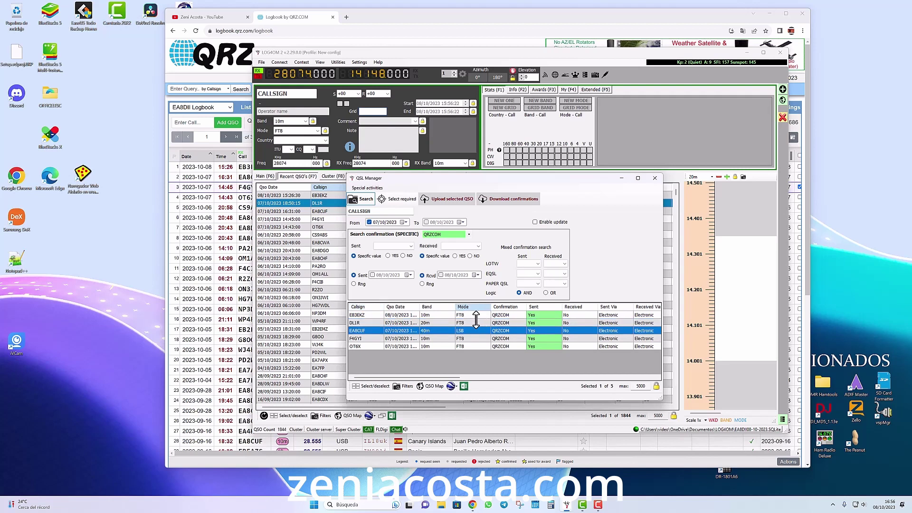
left_click(475, 323)
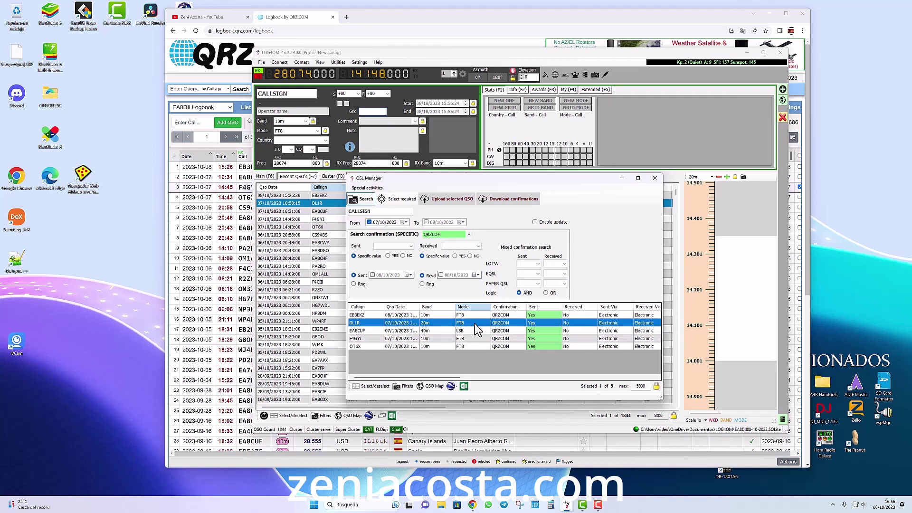
left_click(655, 179)
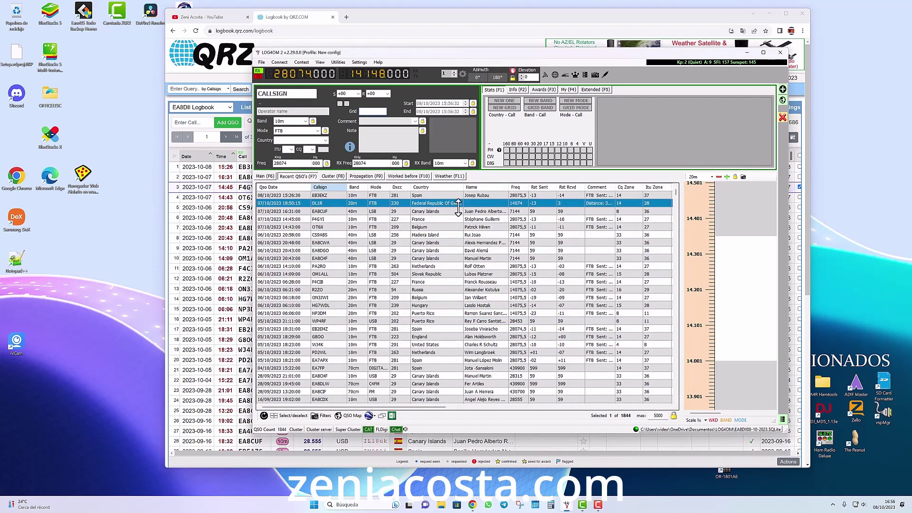
left_click_drag(420, 406, 579, 421)
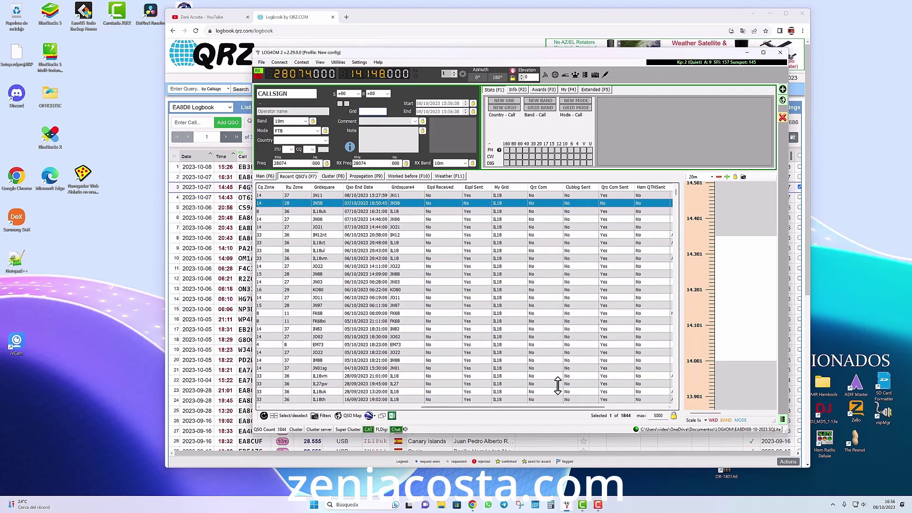
right_click(469, 209)
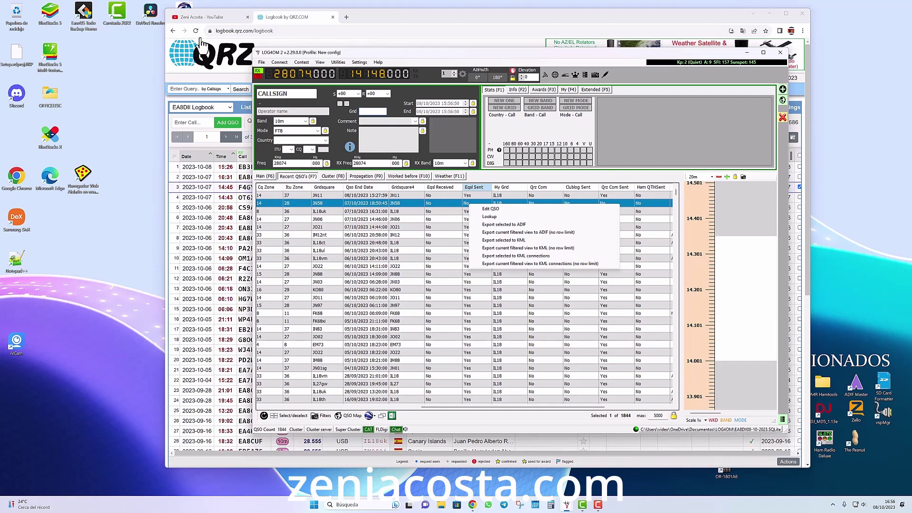
Switch to the browser and reload the QRZ.com logbook, resubmitting the form, to look for the uploaded contact
left_click(386, 22)
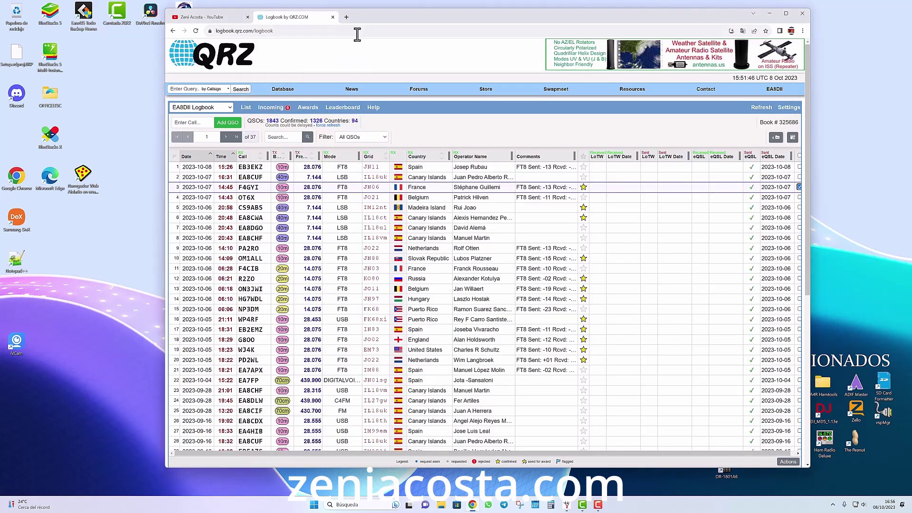
left_click(196, 31)
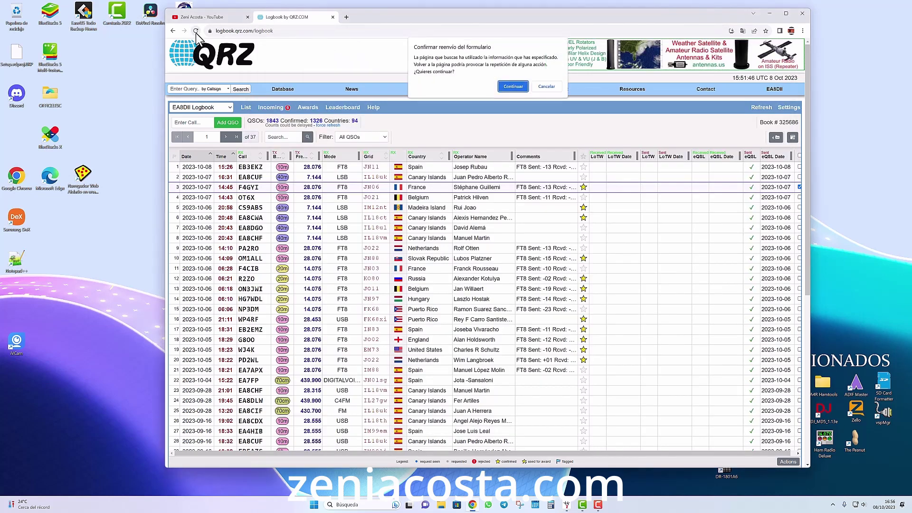
left_click(501, 86)
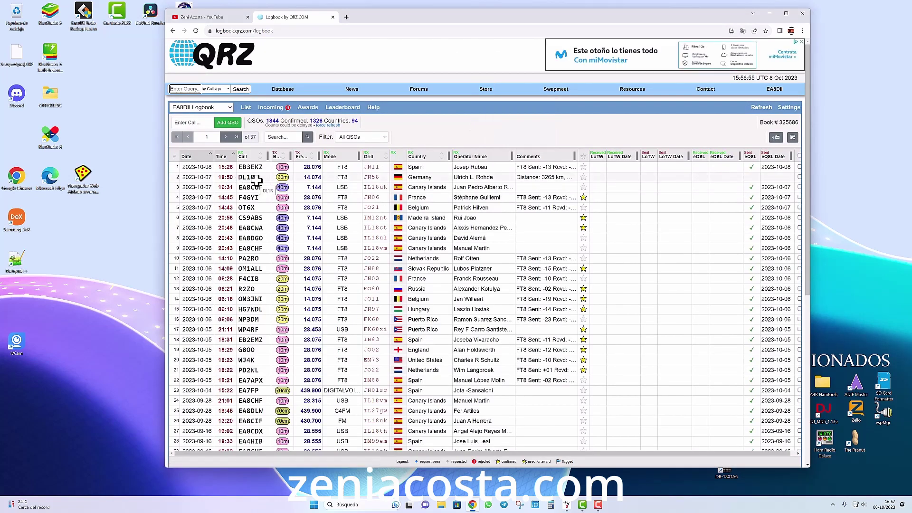
left_click(567, 505)
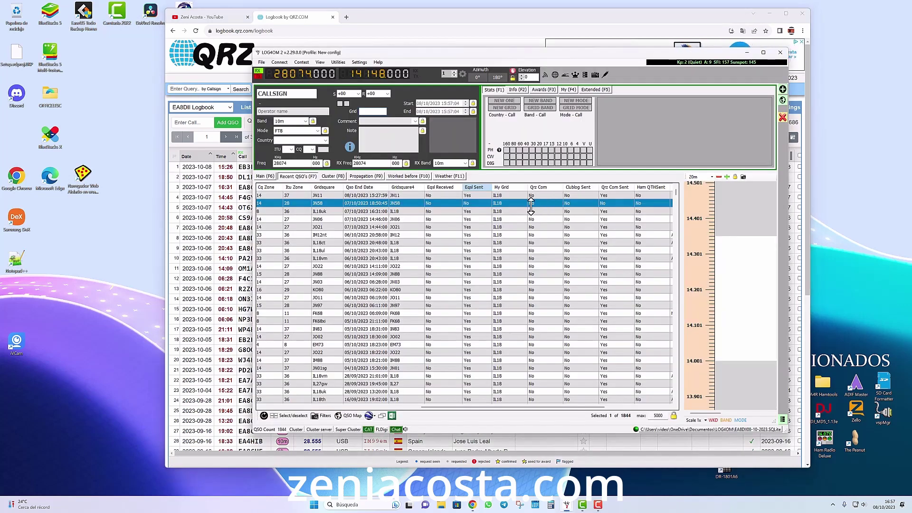
left_click(335, 63)
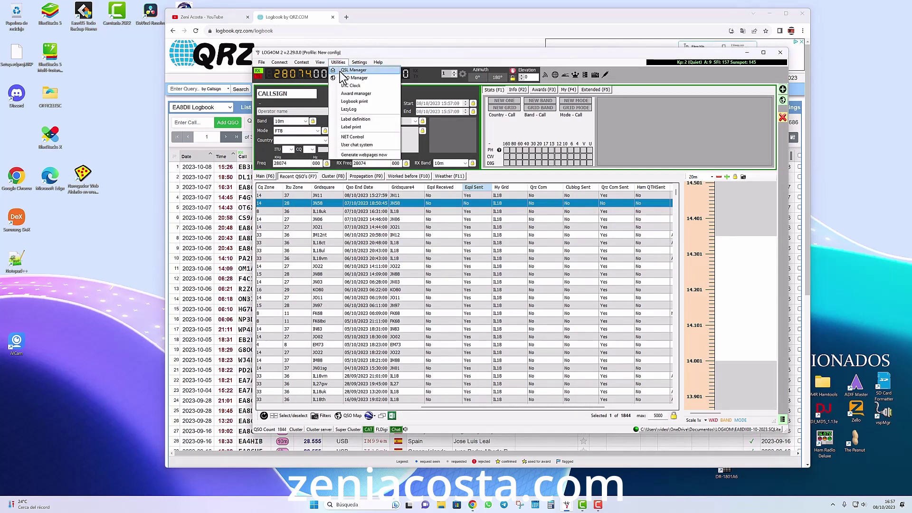
left_click(187, 167)
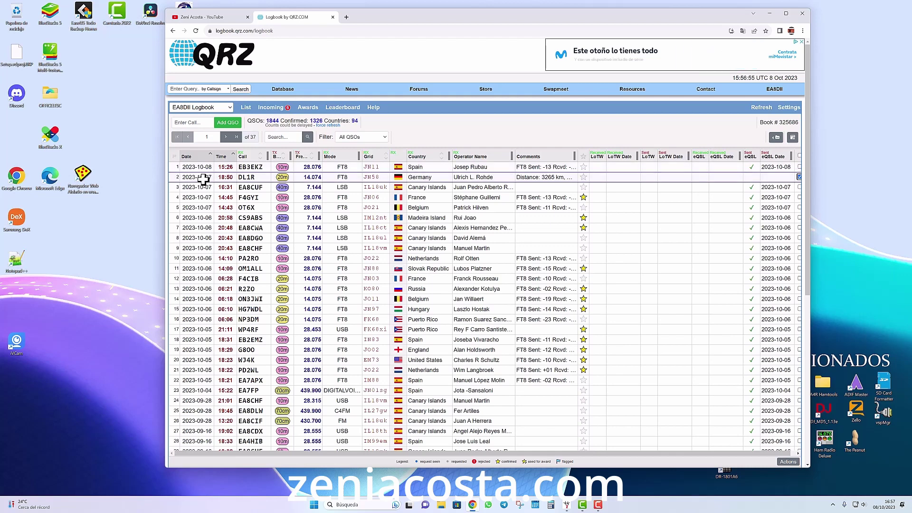
right_click(203, 178)
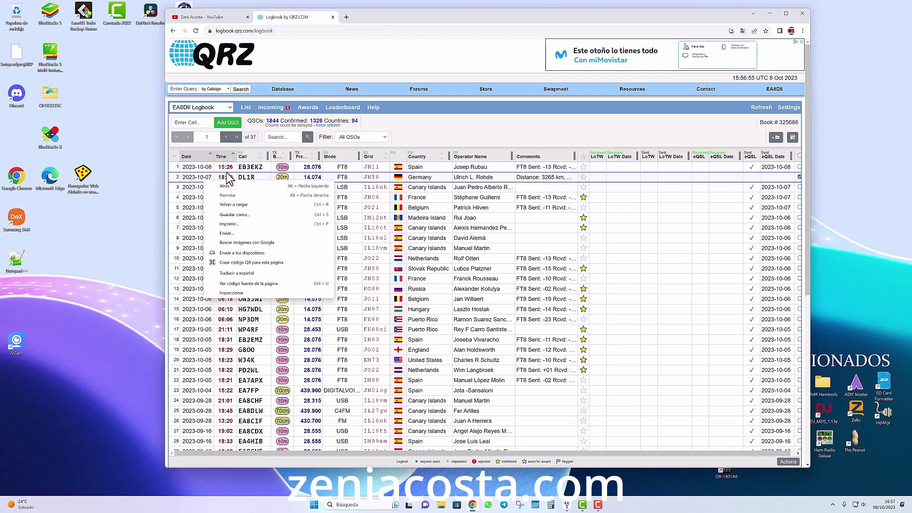
left_click(200, 177)
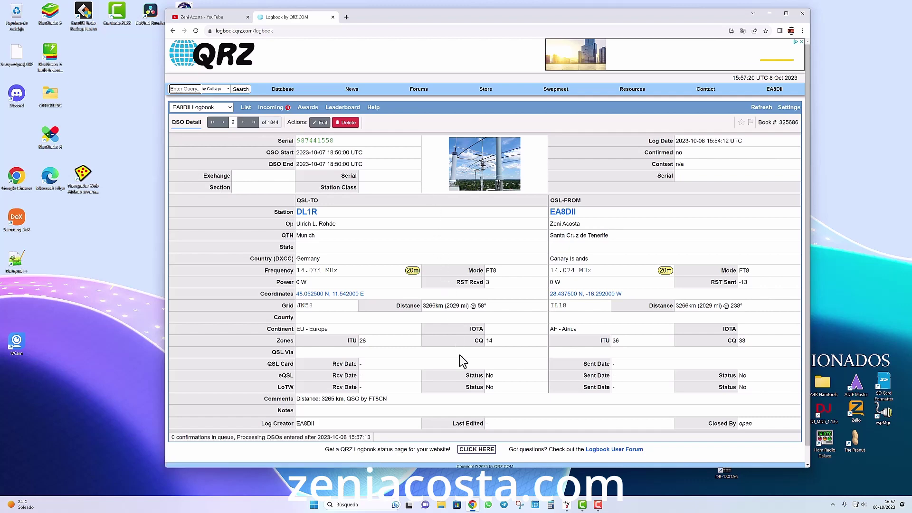
left_click(345, 124)
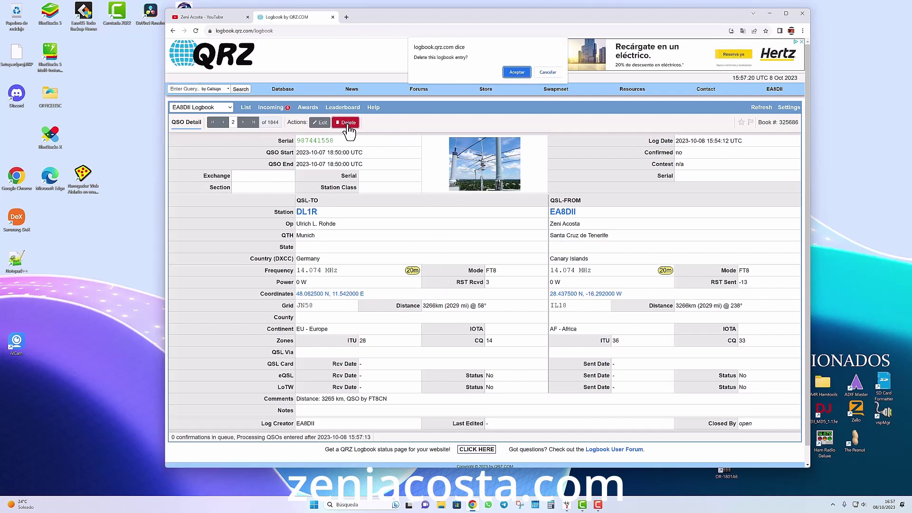
left_click(518, 72)
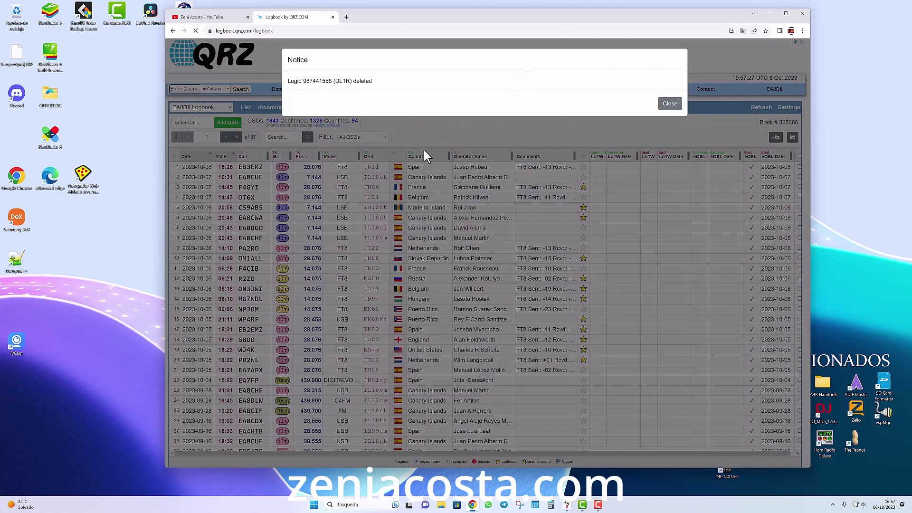
left_click(668, 104)
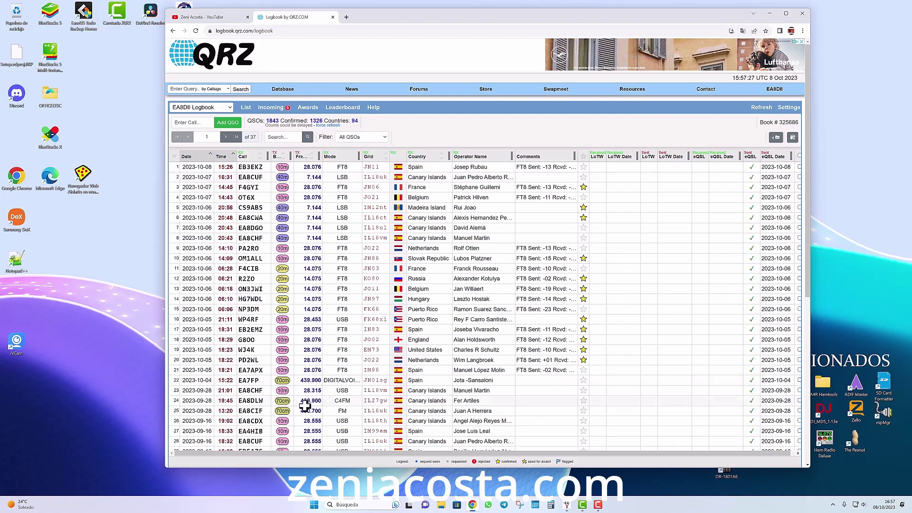
Show the YouTube channel's video list in the browser to look at the Log4OM tutorials
left_click(474, 506)
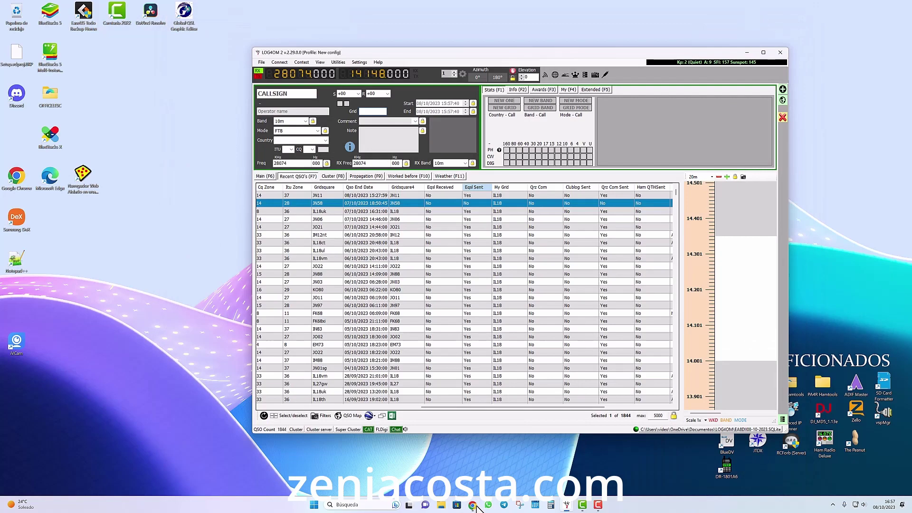
left_click(475, 506)
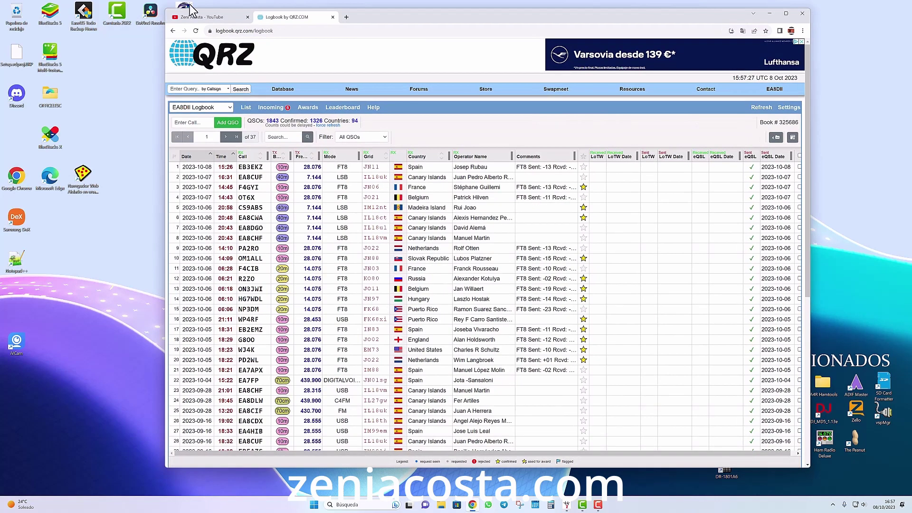
left_click(213, 19)
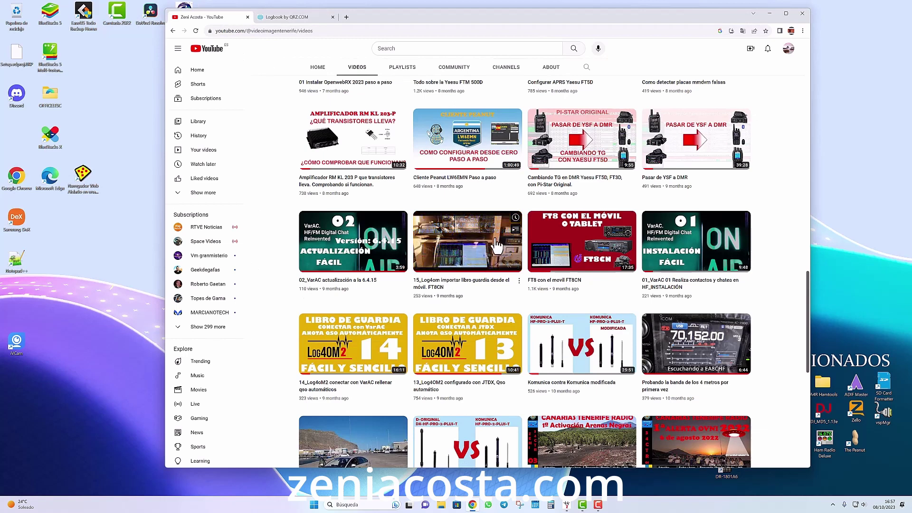